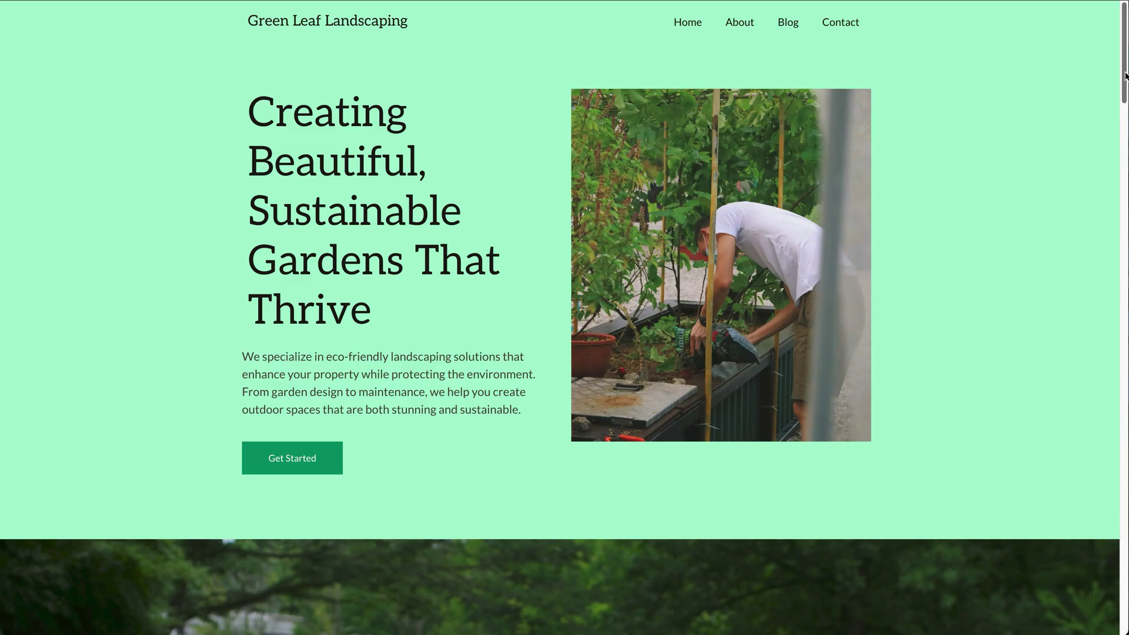
pyautogui.moveTo(1126, 75); pyautogui.dragTo(1124, 219)
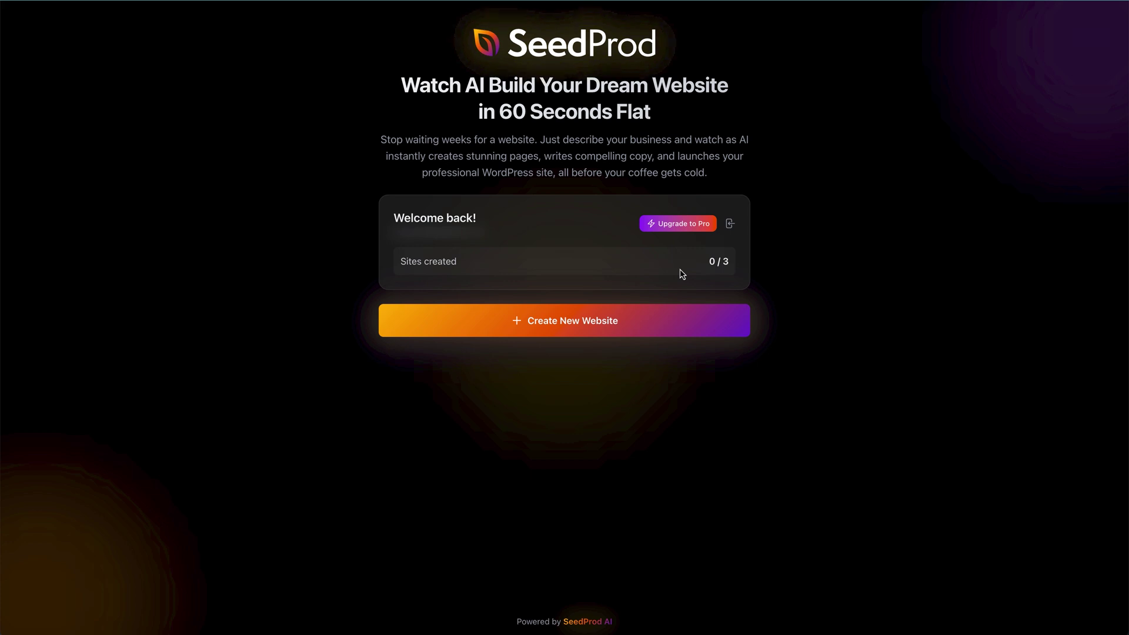
# Step: Start a new AI-built website and enter Green Leaf Landscaping as the business name
pyautogui.click(597, 336)
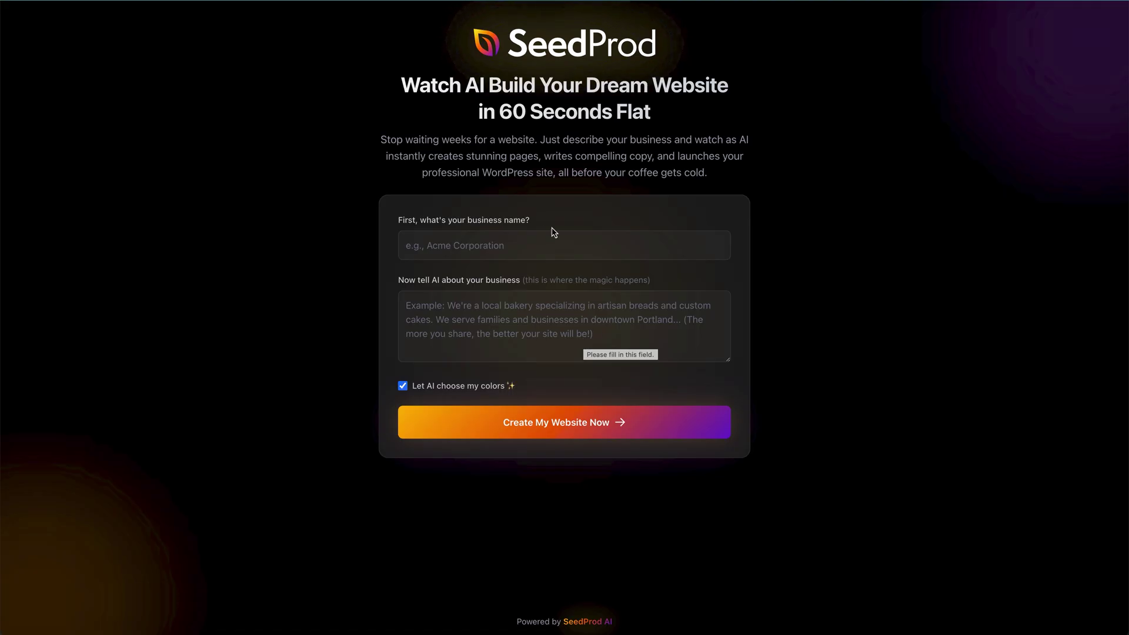
pyautogui.click(528, 244)
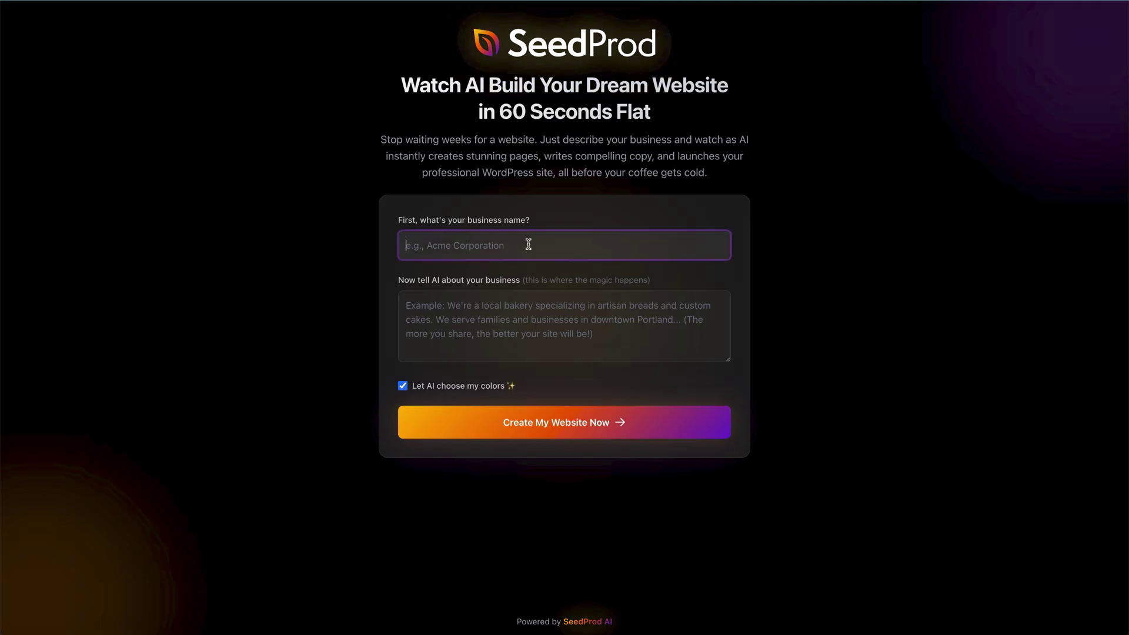
pyautogui.write('Green Leaf Landscaping')
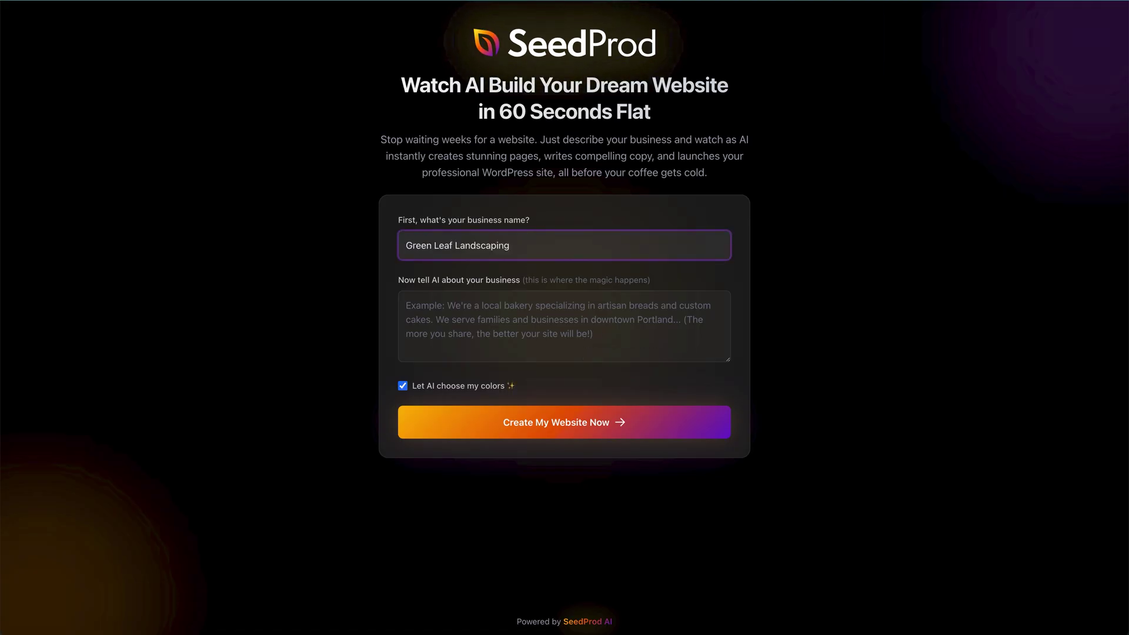
# Step: Paste the eco-friendly landscaping business description and append "Garden maintenance, clearing, lawn care and garden design."
pyautogui.click(424, 305)
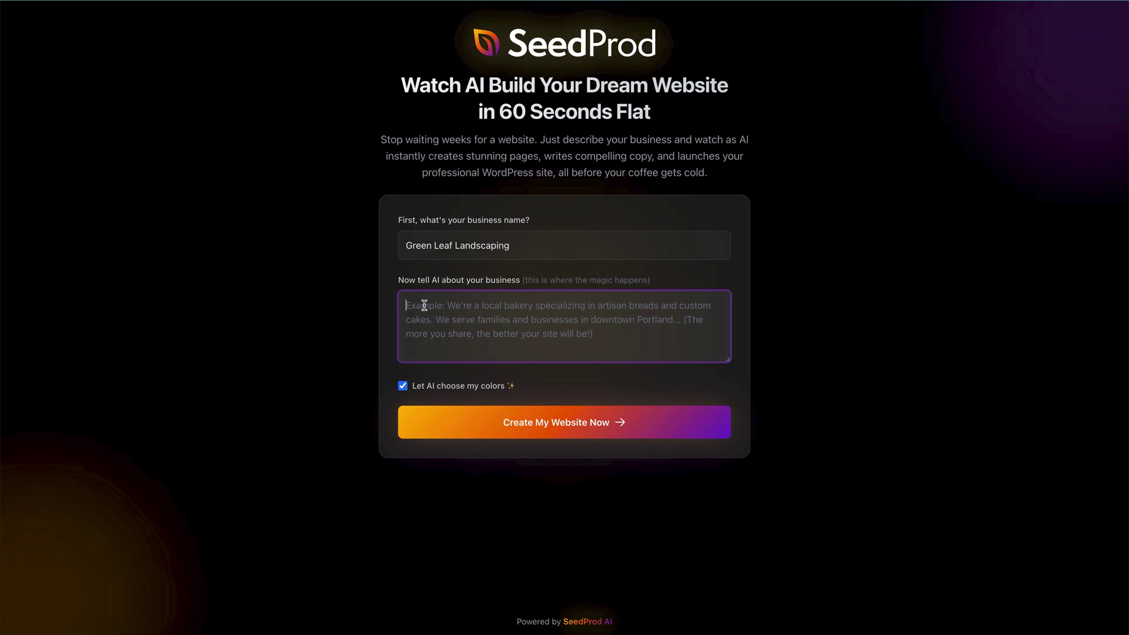
pyautogui.hotkey('ctrl', 'v')
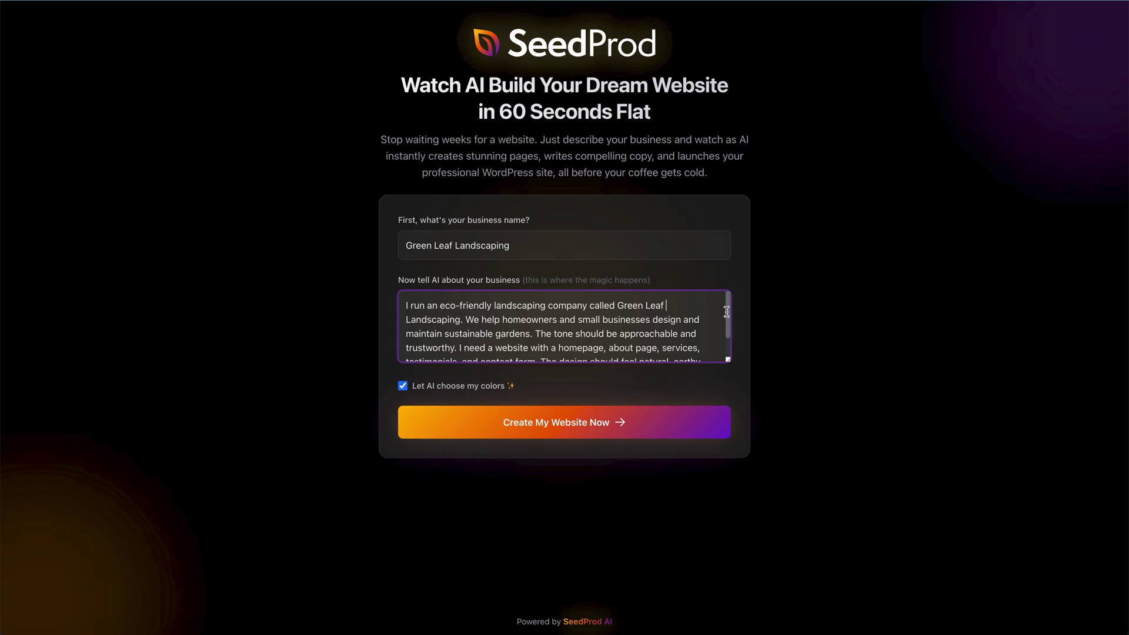
pyautogui.moveTo(727, 310); pyautogui.dragTo(726, 328)
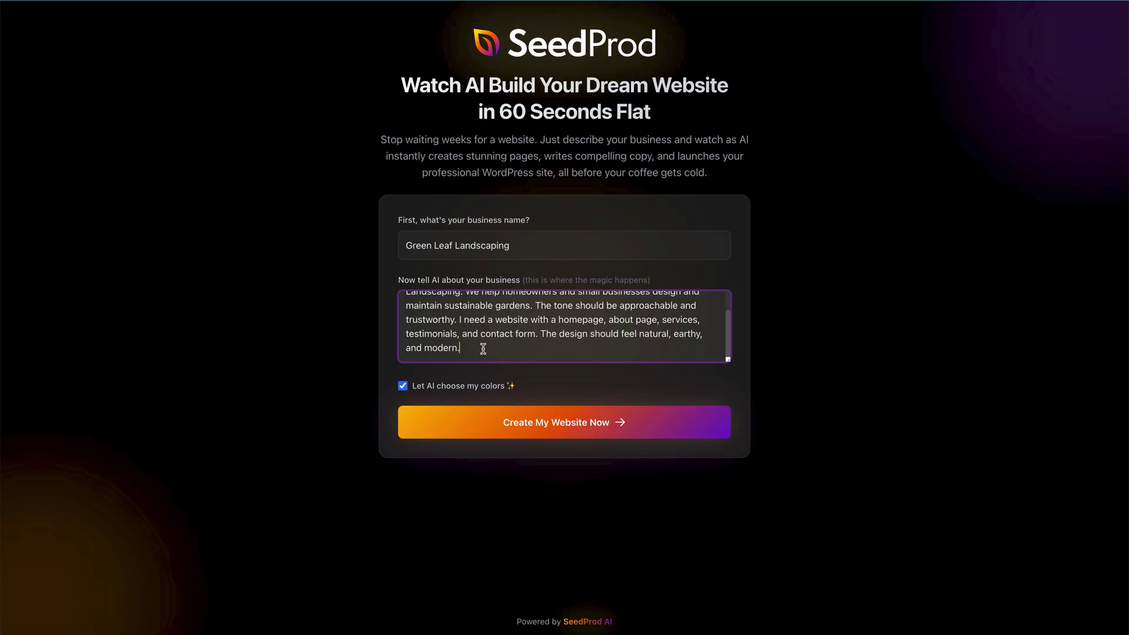
pyautogui.write('Garden maintenance, clearing, lawn care and garden design.')
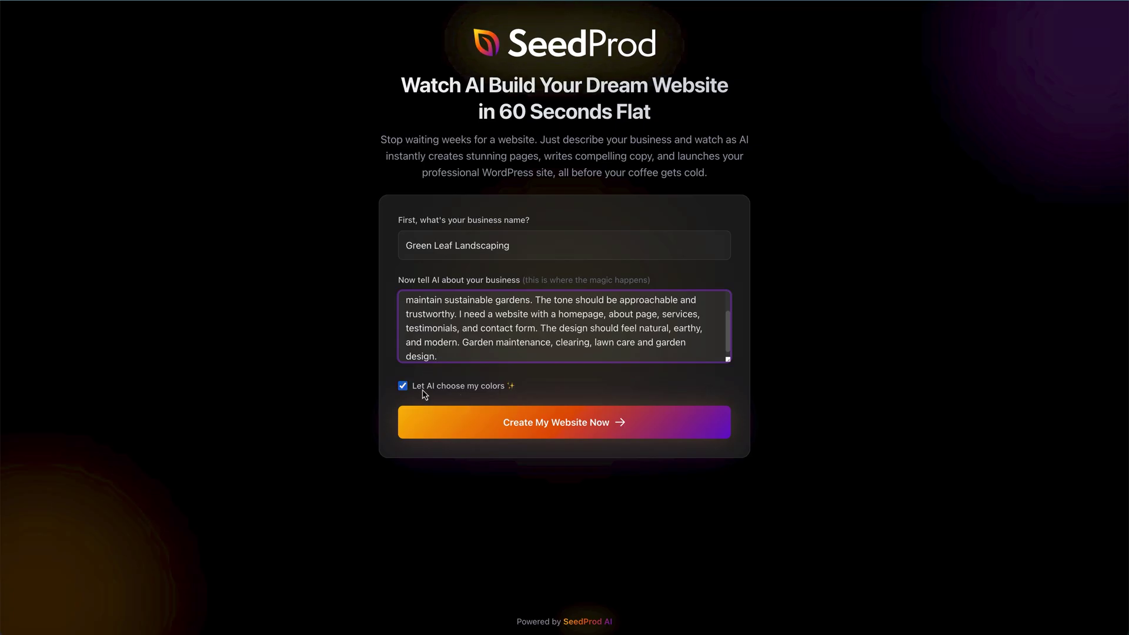
# Step: Check the manual colour options, leave the colour choice to AI, and generate the website
pyautogui.click(402, 387)
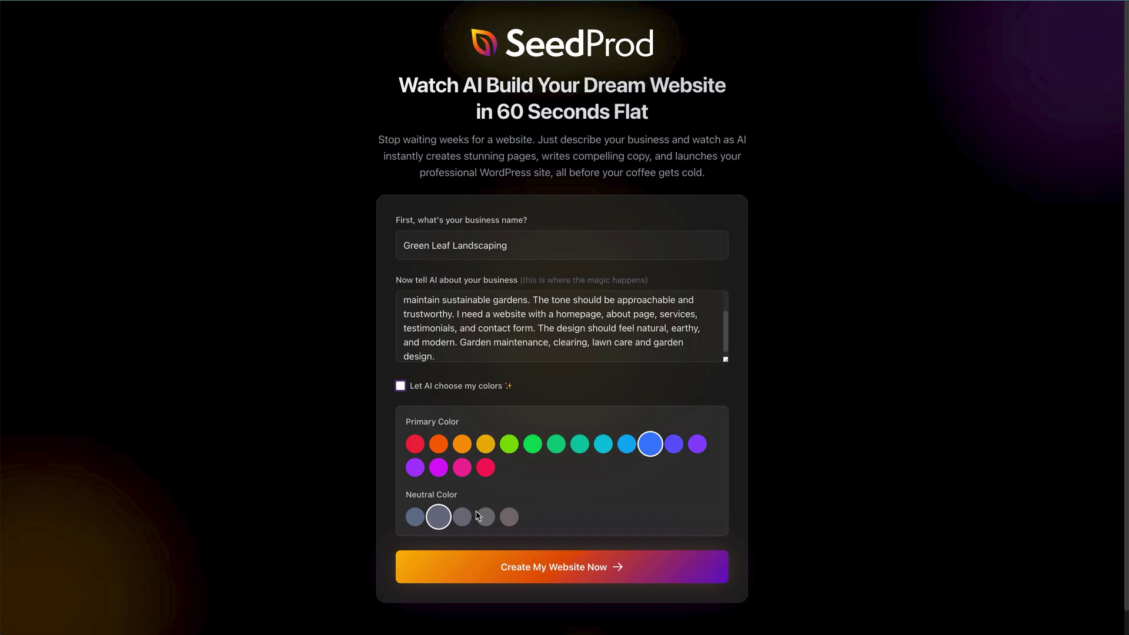
pyautogui.click(399, 386)
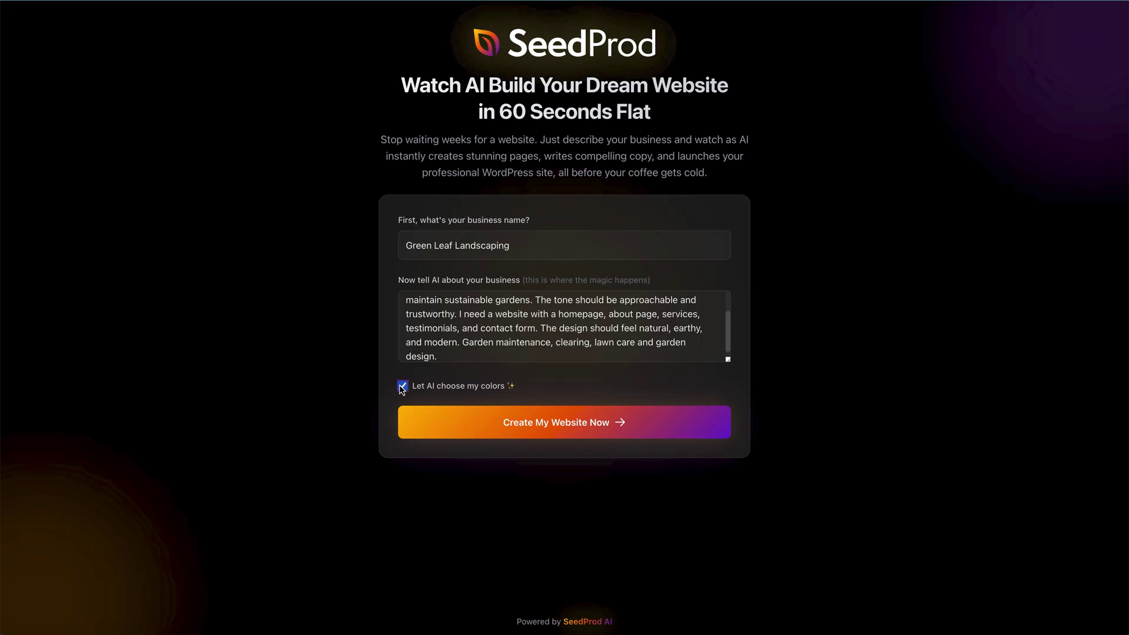
pyautogui.click(553, 430)
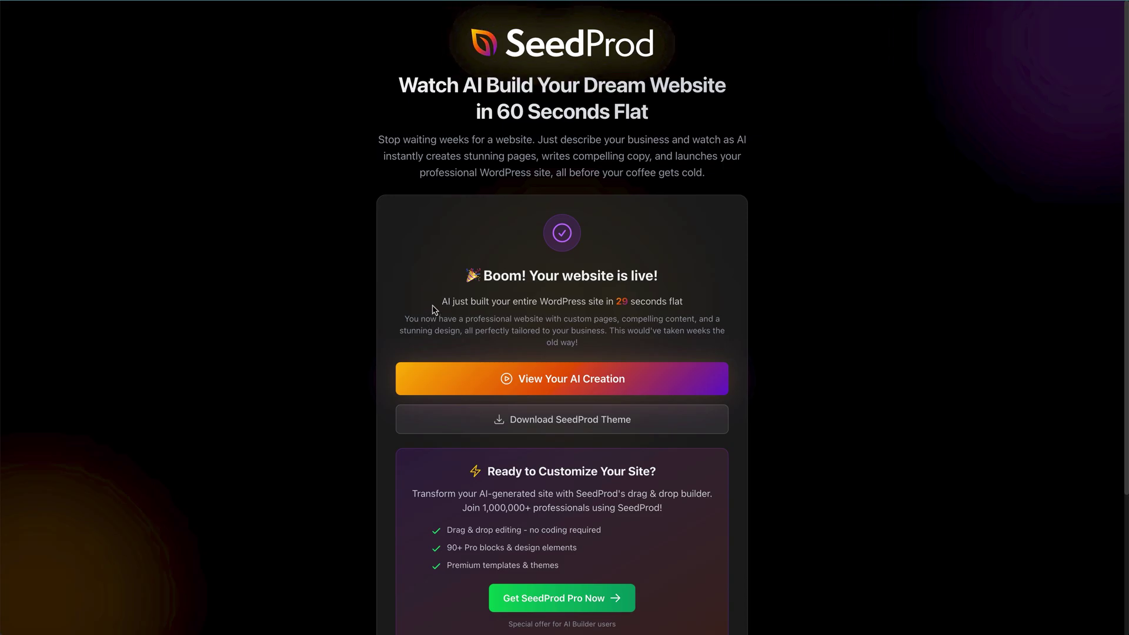
pyautogui.moveTo(453, 303); pyautogui.dragTo(708, 312)
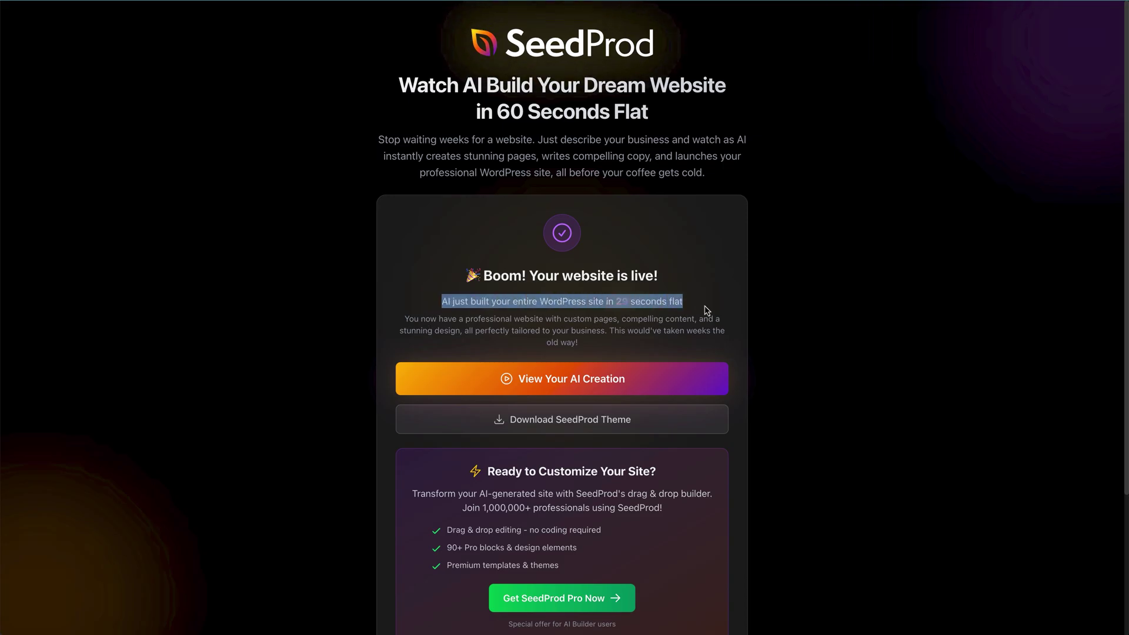
pyautogui.click(707, 312)
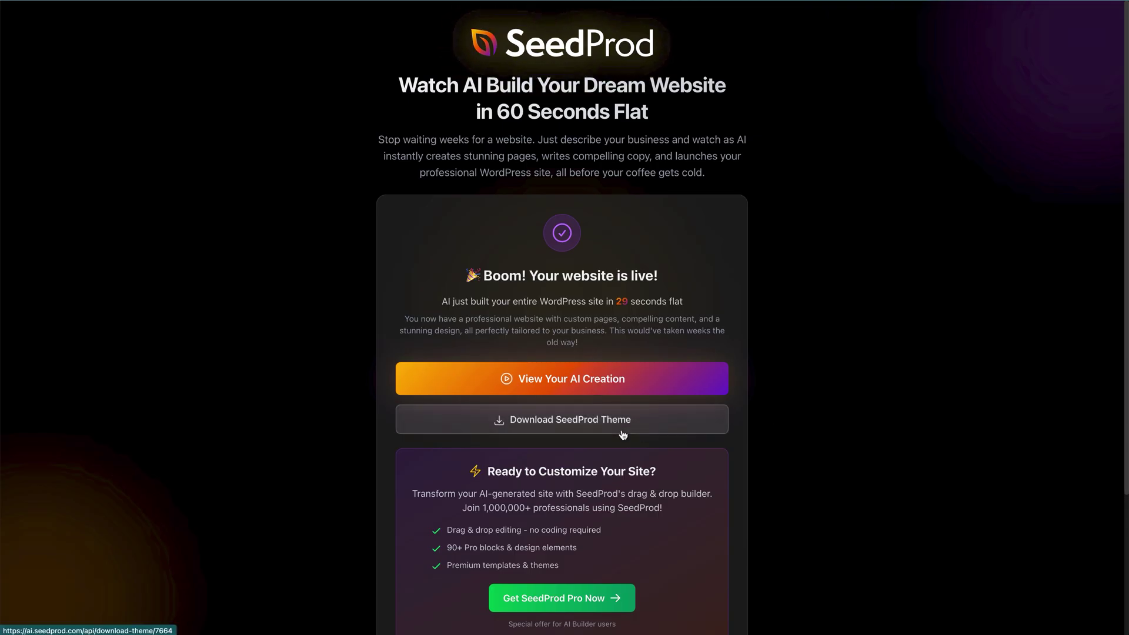
# Step: Open the generated website and examine the homepage's hero, services, image, testimonial and footer sections
pyautogui.click(719, 390)
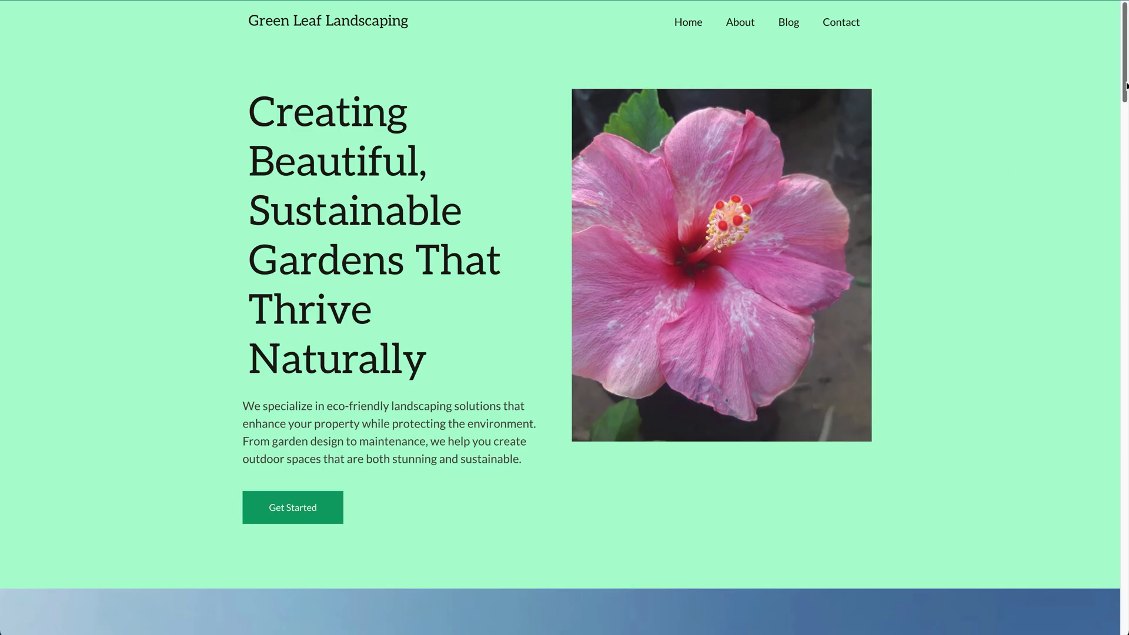
pyautogui.moveTo(1126, 86); pyautogui.dragTo(1126, 170)
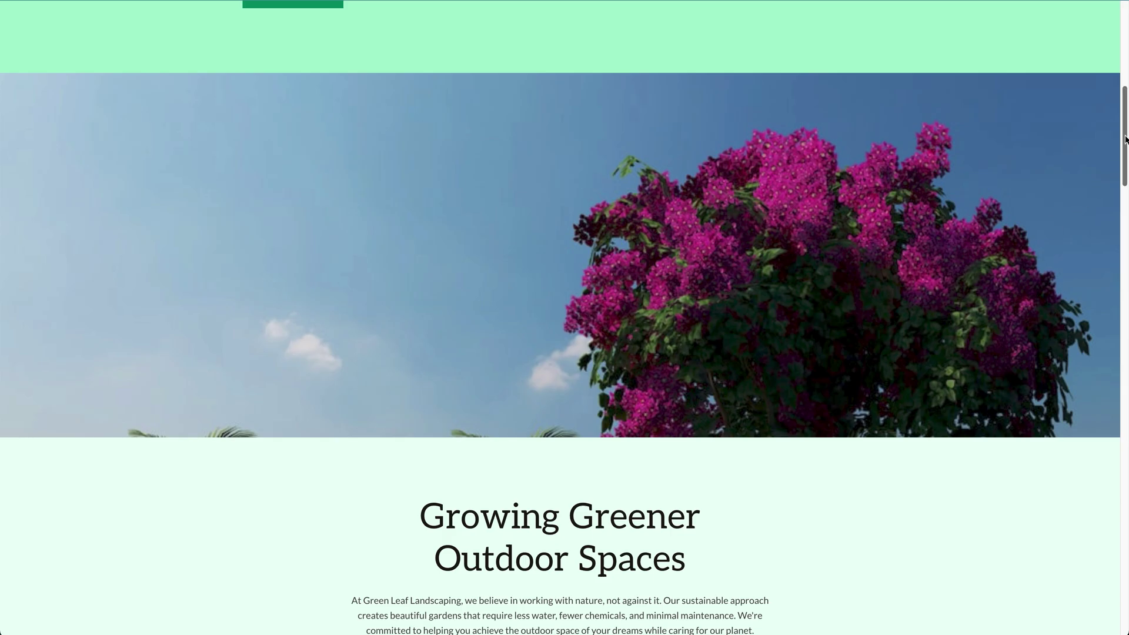
pyautogui.moveTo(1126, 136); pyautogui.dragTo(1115, 199)
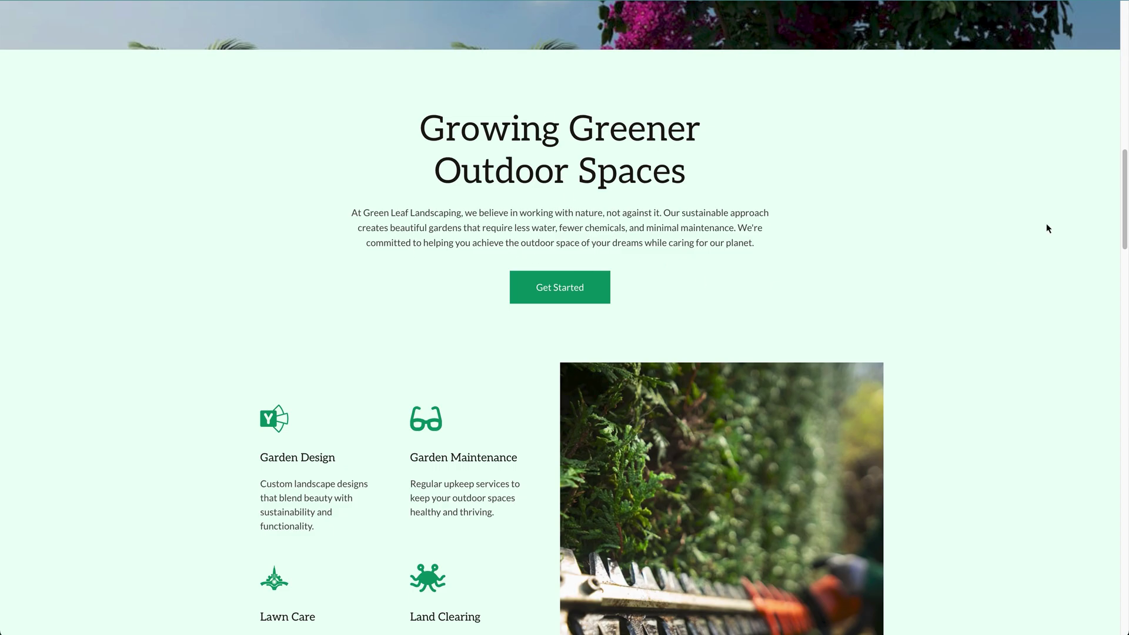
pyautogui.moveTo(1124, 196); pyautogui.dragTo(1124, 236)
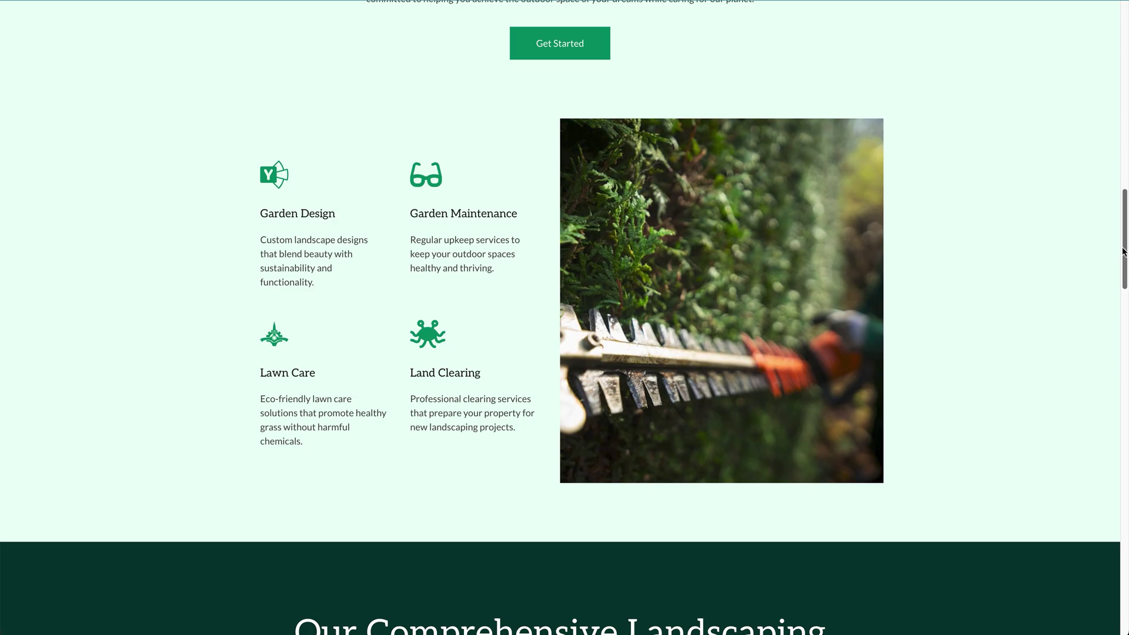
pyautogui.moveTo(1123, 252); pyautogui.dragTo(1125, 324)
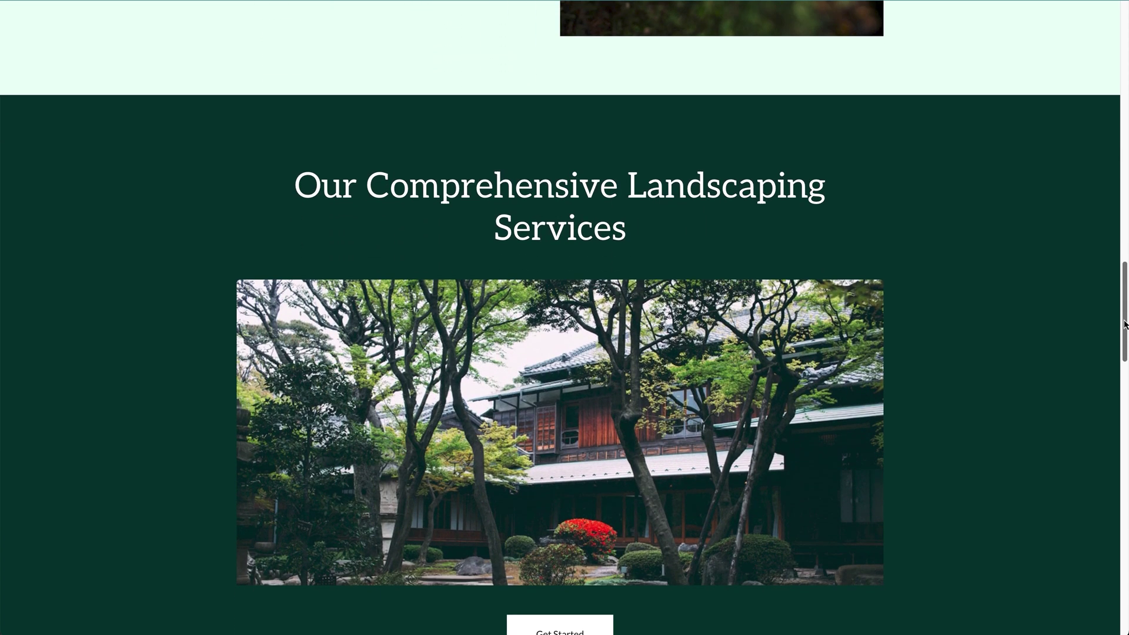
pyautogui.moveTo(1125, 325); pyautogui.dragTo(1125, 397)
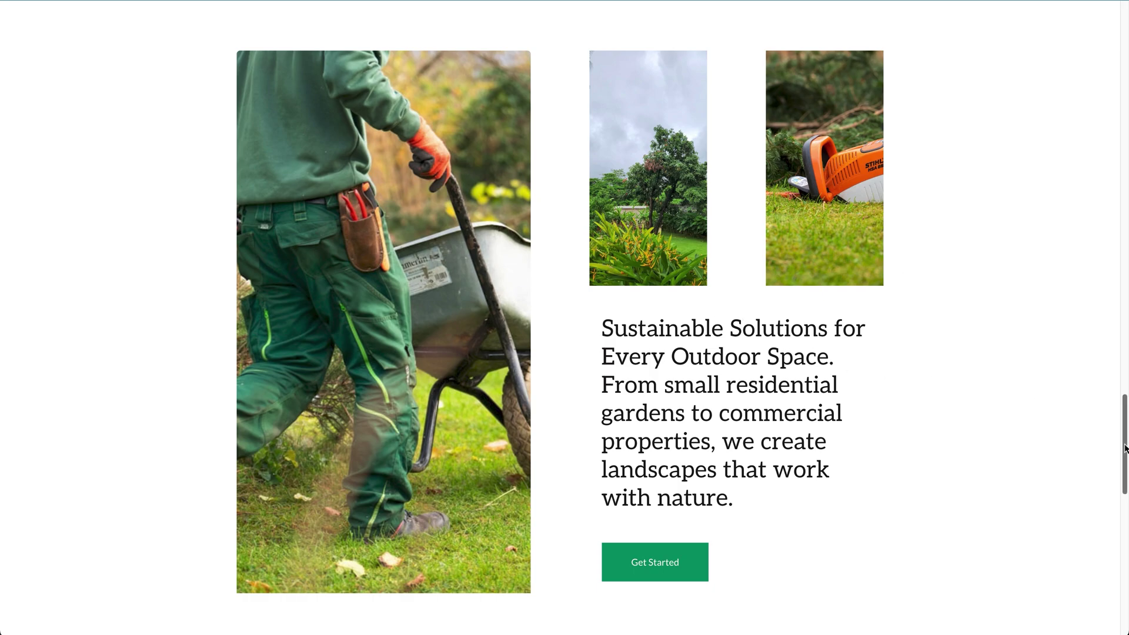
pyautogui.moveTo(1125, 449); pyautogui.dragTo(1126, 472)
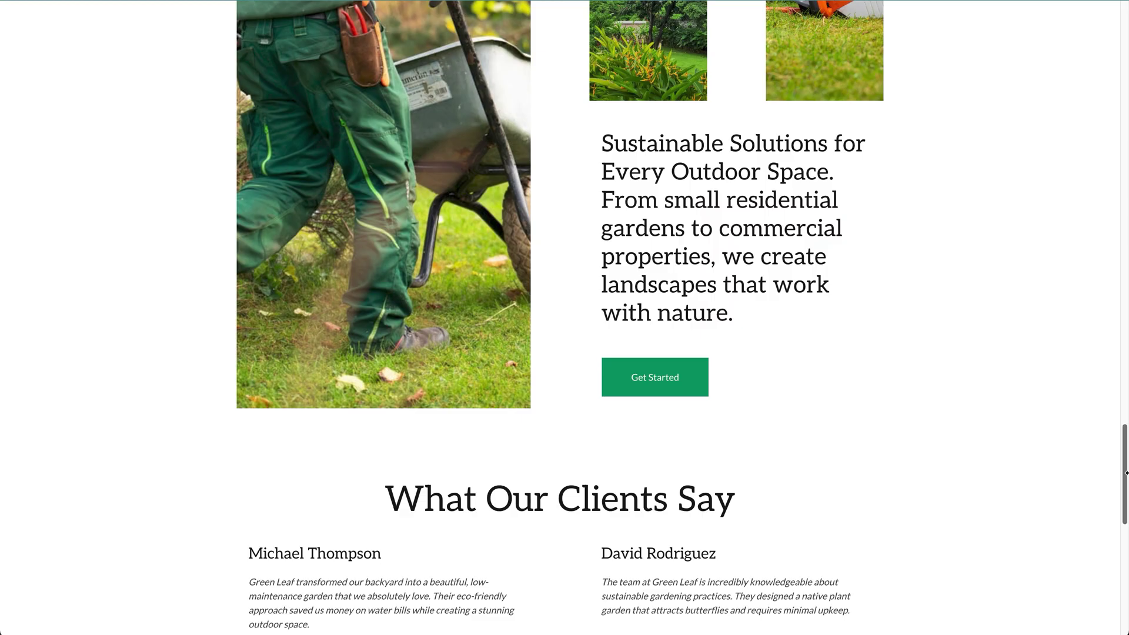
pyautogui.moveTo(1125, 472); pyautogui.dragTo(1126, 524)
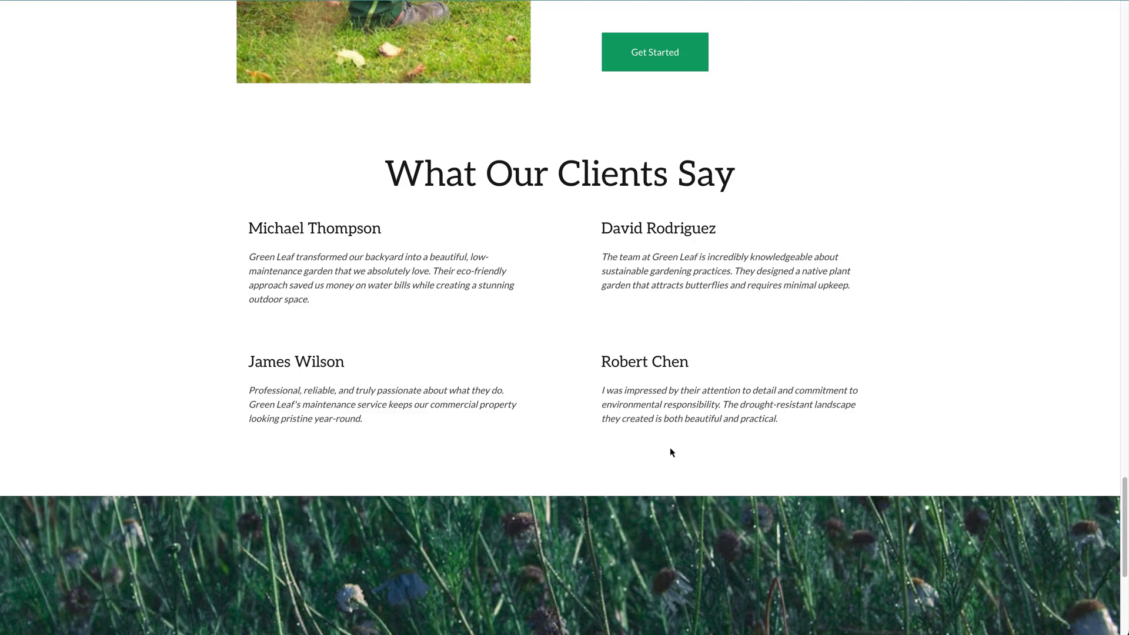
pyautogui.moveTo(1124, 518); pyautogui.dragTo(1118, 583)
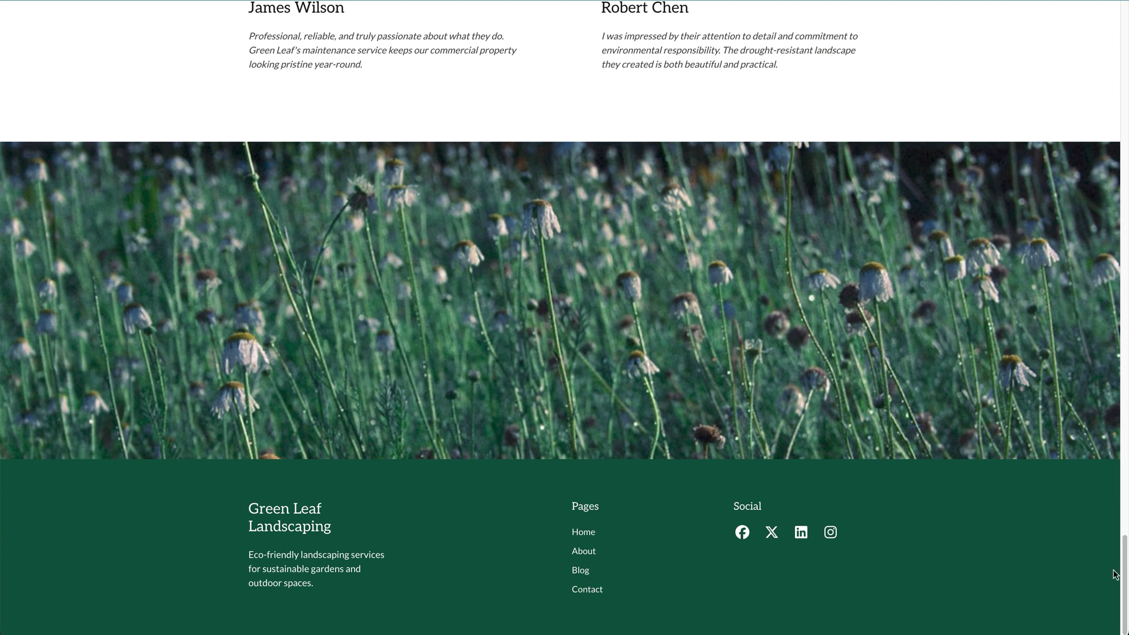
pyautogui.moveTo(1123, 574); pyautogui.dragTo(1069, 1)
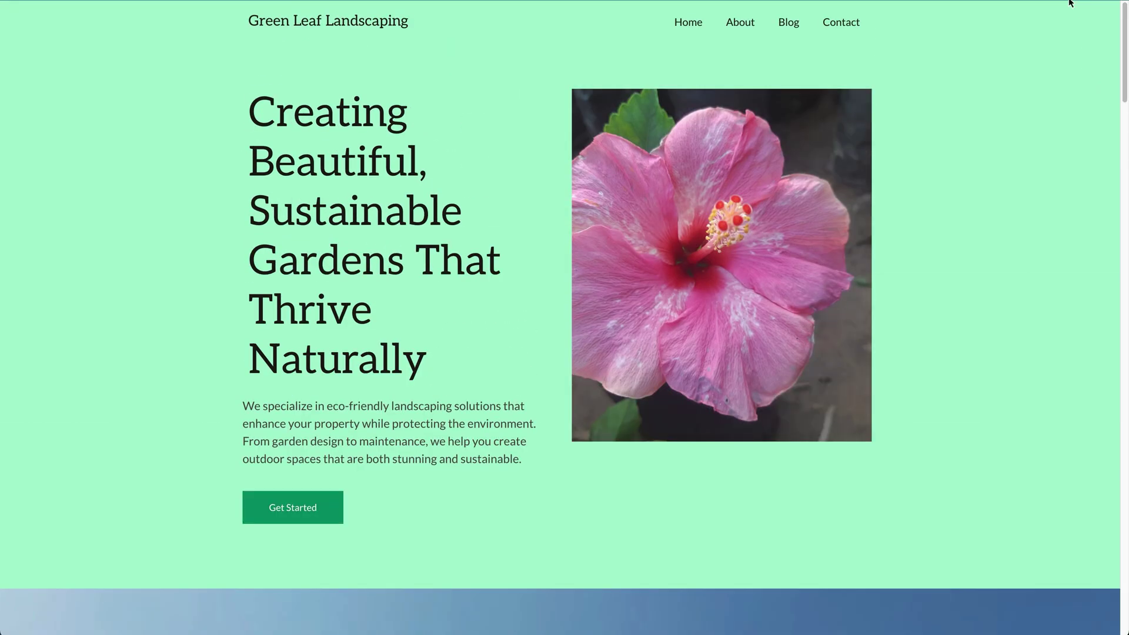
# Step: Review the generated site's About page down to its service list, and return to the homepage
pyautogui.click(737, 26)
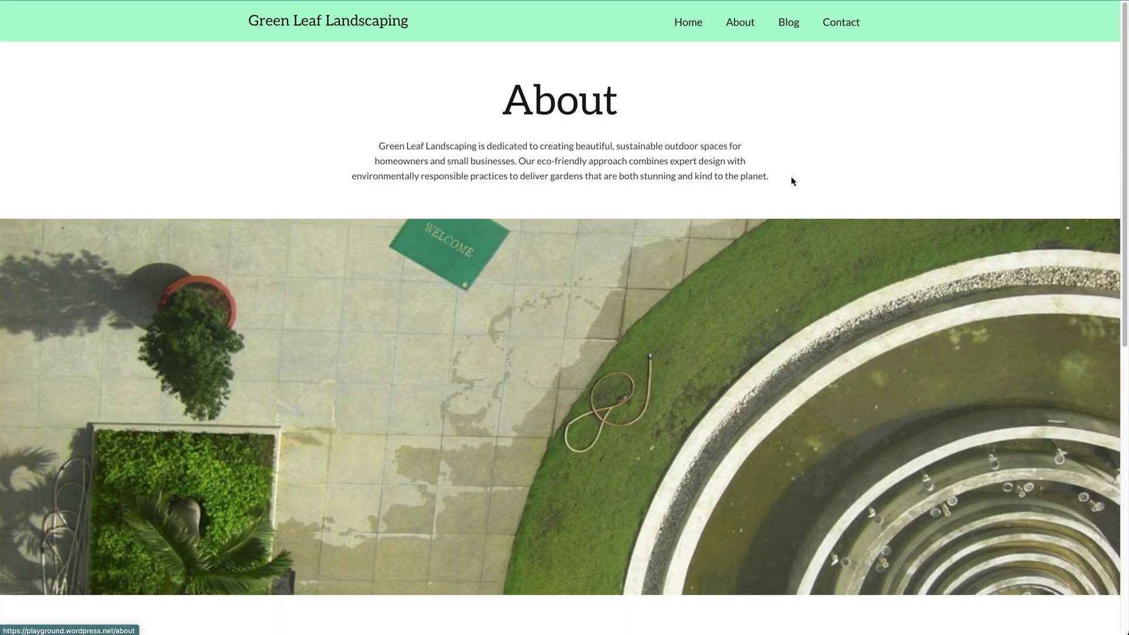
pyautogui.moveTo(1123, 133); pyautogui.dragTo(1123, 387)
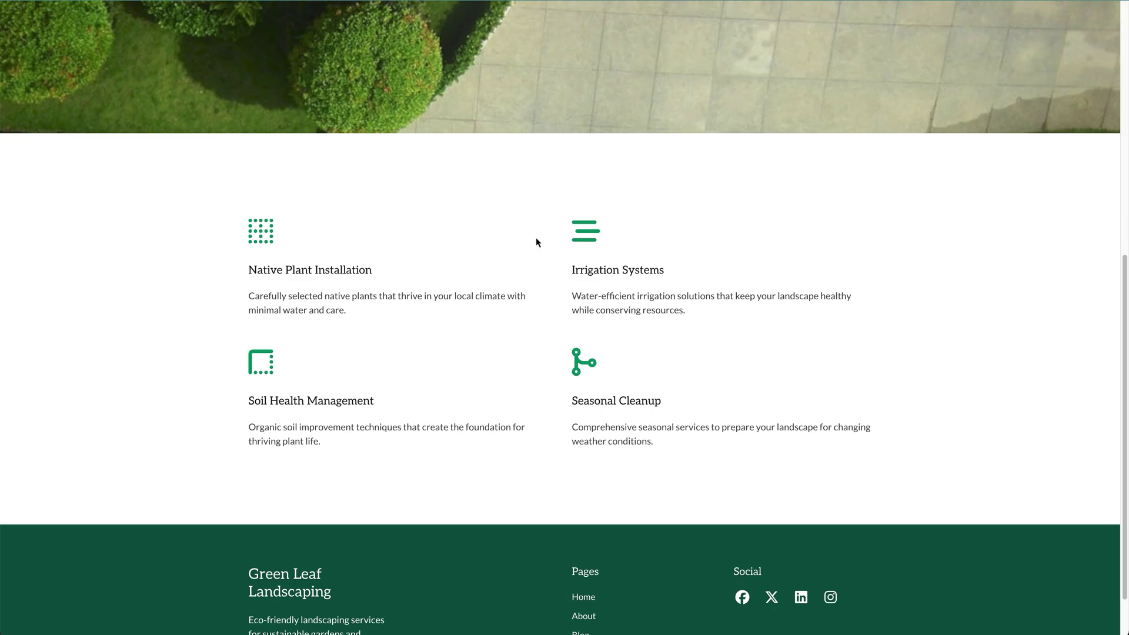
pyautogui.moveTo(1119, 302); pyautogui.dragTo(1092, 21)
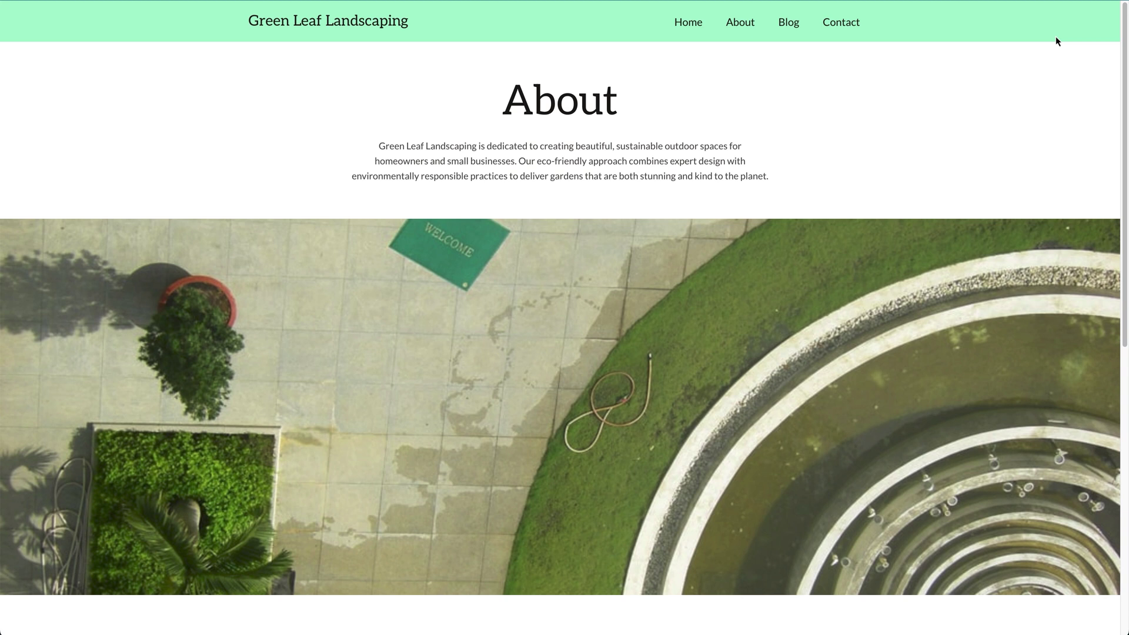
pyautogui.click(699, 30)
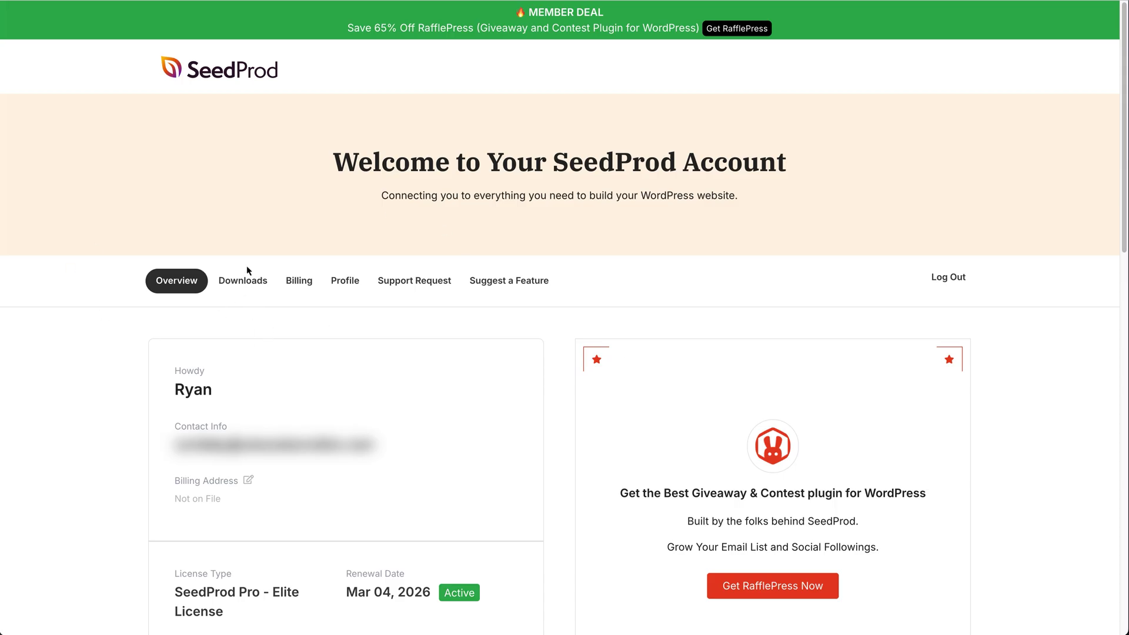
# Step: Open the SeedProd account's downloads, and in WordPress install and activate the plugin from seedprod-coming-soon-pro-5-6.18.17 (1).zip
pyautogui.click(246, 284)
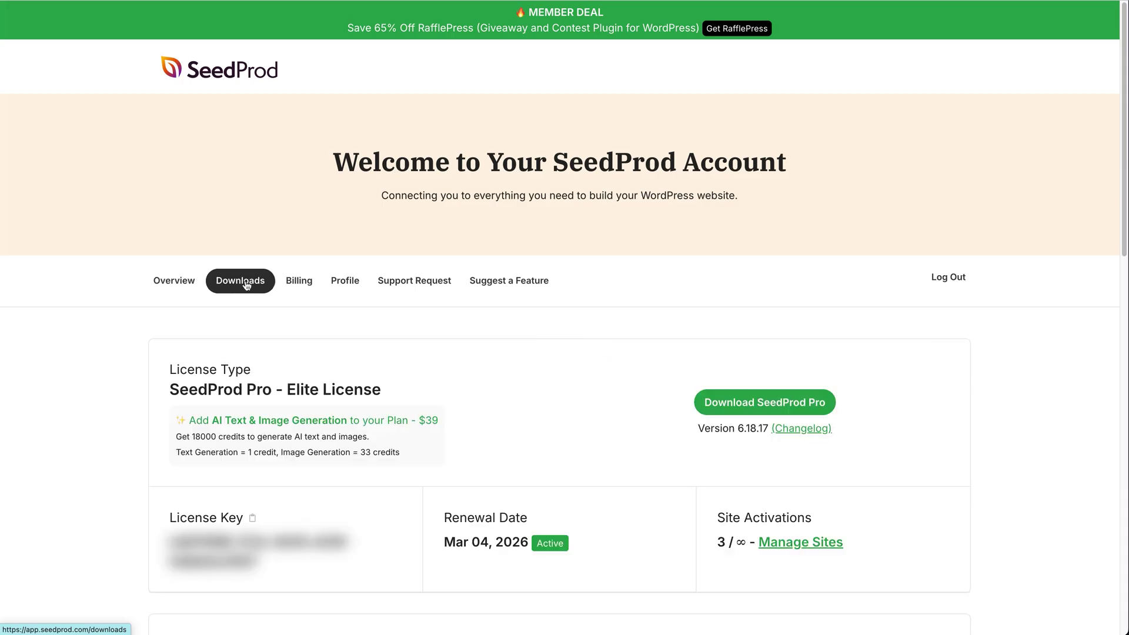
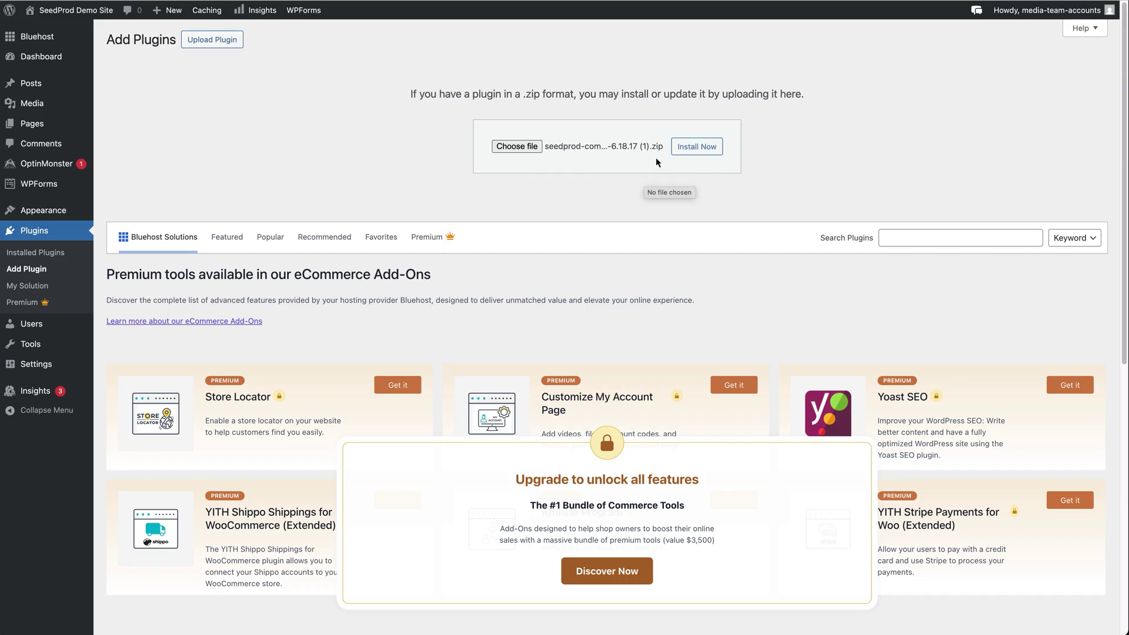
pyautogui.click(709, 154)
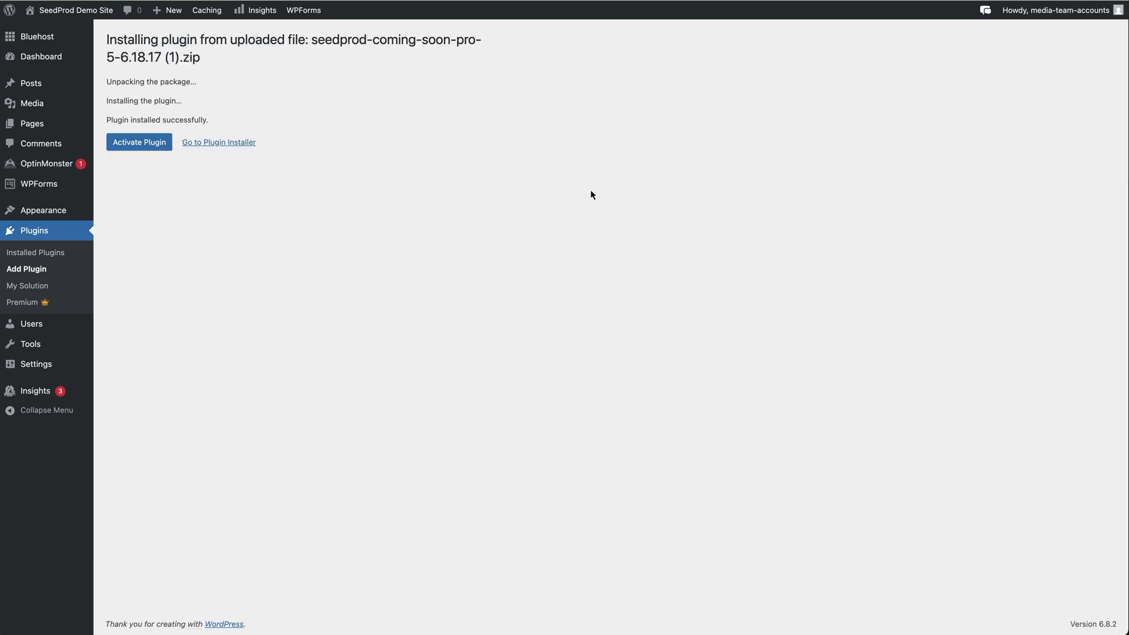
pyautogui.click(140, 144)
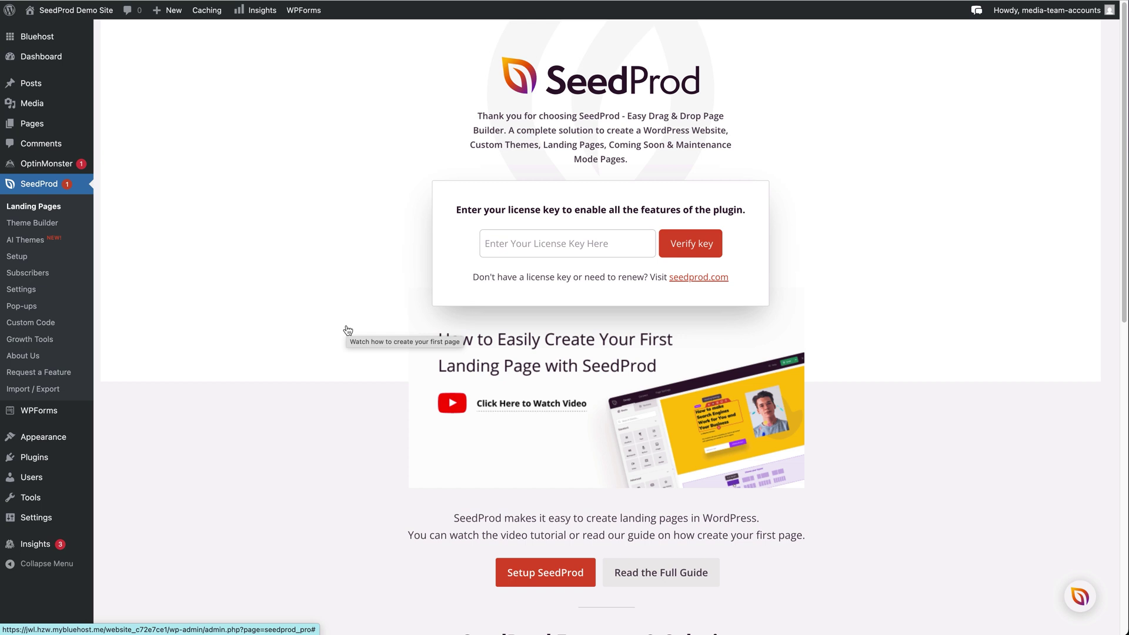
# Step: Paste the SeedProd license key into the plugin's license field and verify it
pyautogui.click(512, 242)
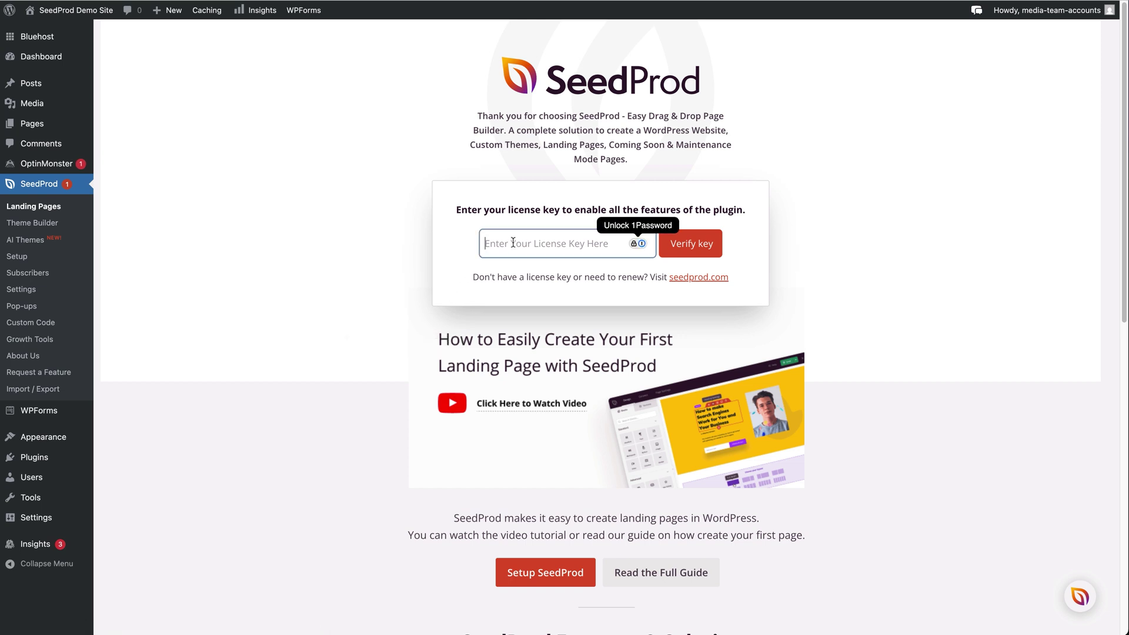
pyautogui.press('super+v')
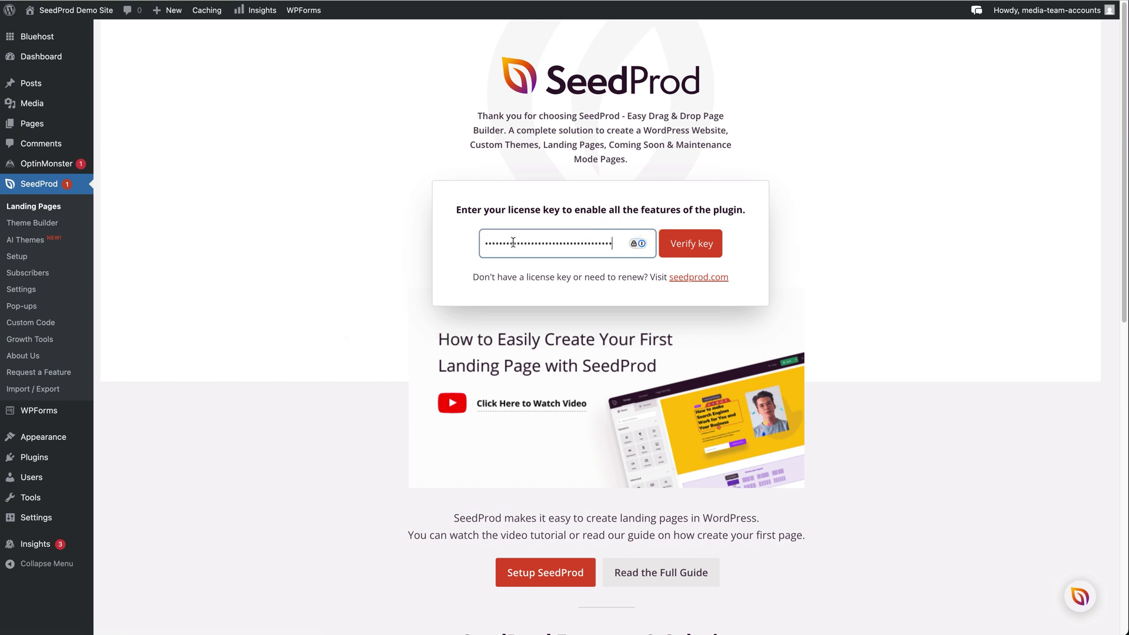
pyautogui.click(701, 254)
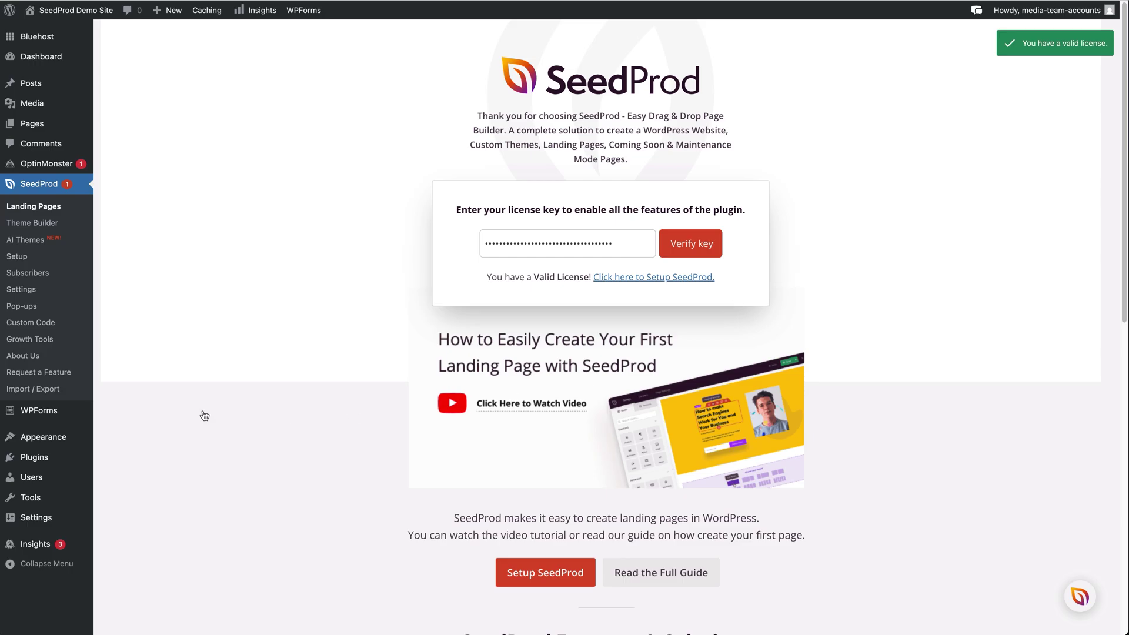
# Step: Import the theme files from export_page-7664.zip into SeedProd's Theme Builder
pyautogui.click(49, 391)
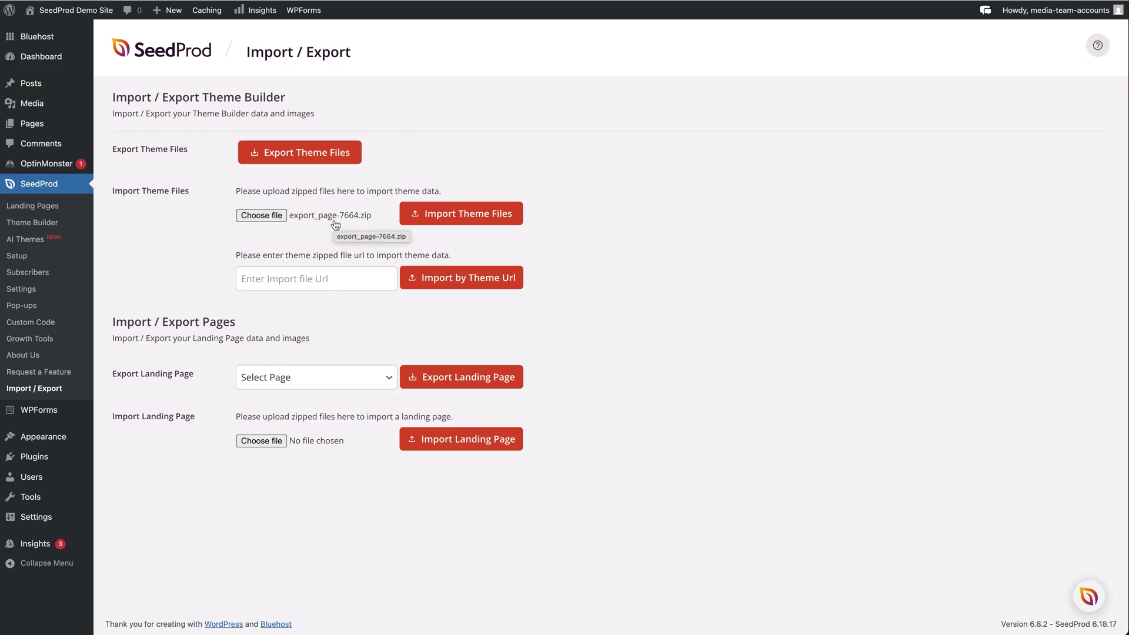
pyautogui.click(469, 222)
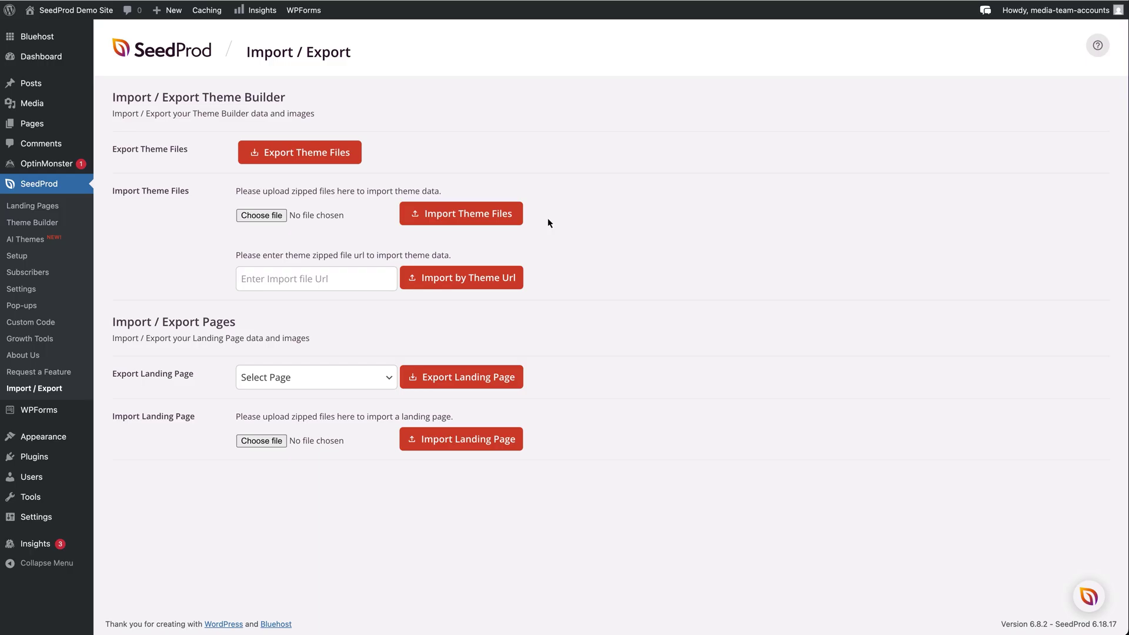
# Step: Enable the SeedProd theme in Theme Builder and accept automatic creation of the static Home and Blog pages
pyautogui.click(41, 225)
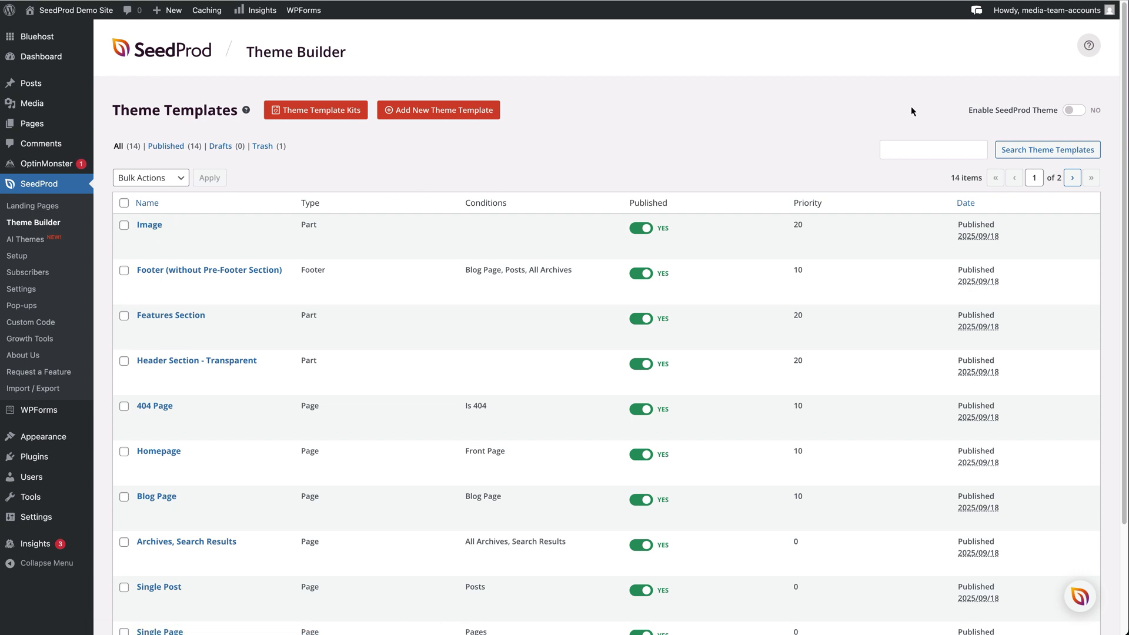
pyautogui.click(1074, 111)
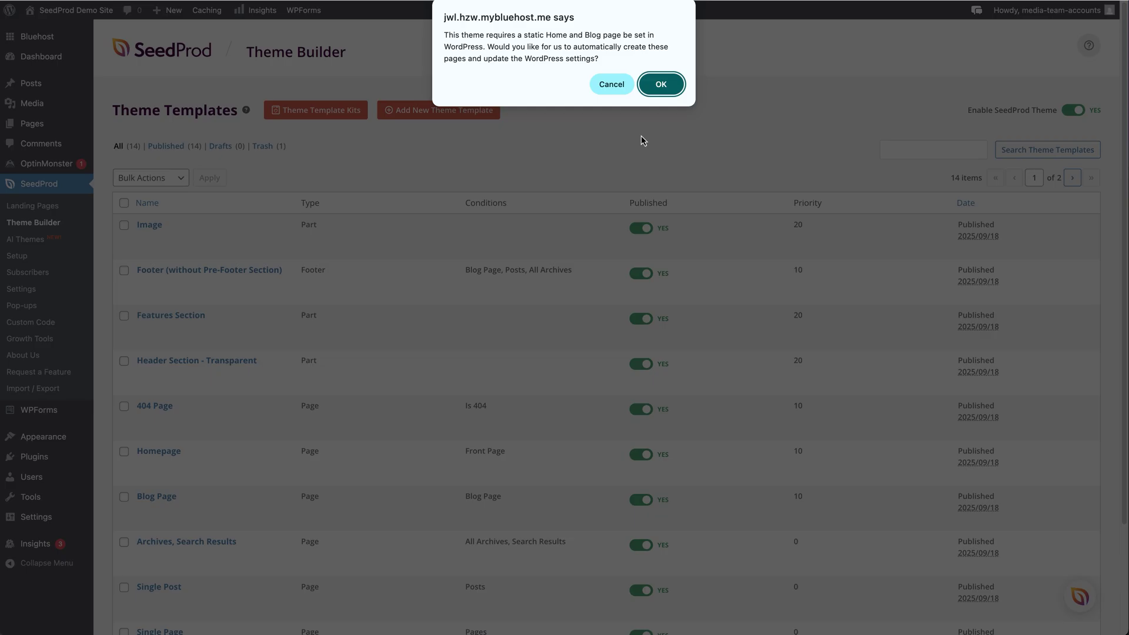
pyautogui.click(661, 85)
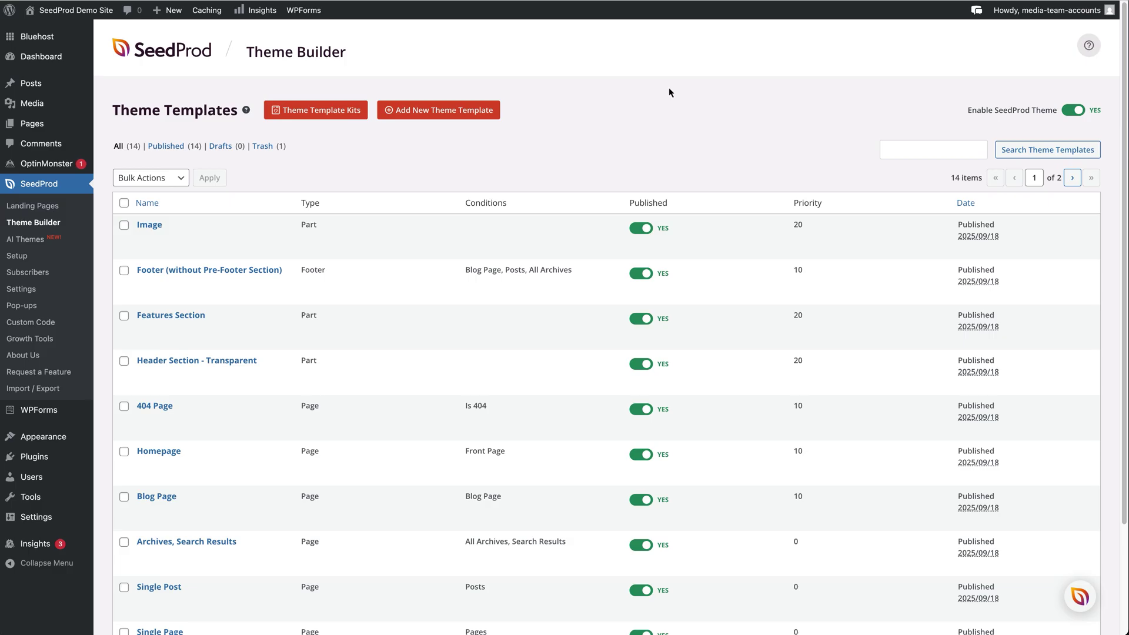
# Step: Visit the live site and review the imported Green Leaf Landscaping homepage
pyautogui.moveTo(46, 15)
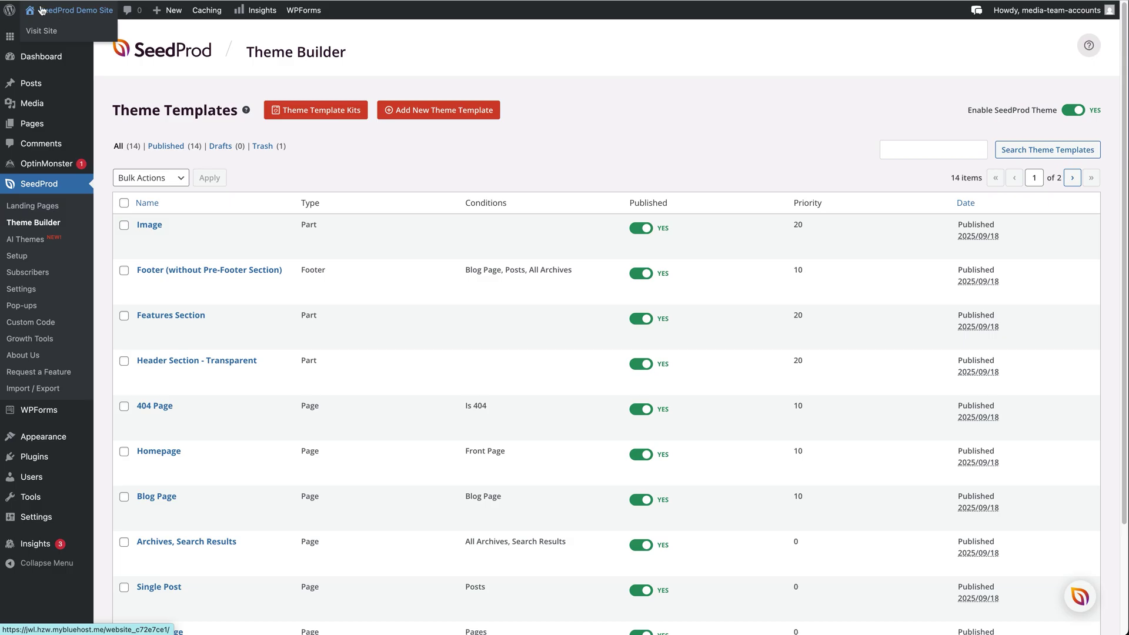
pyautogui.click(42, 10)
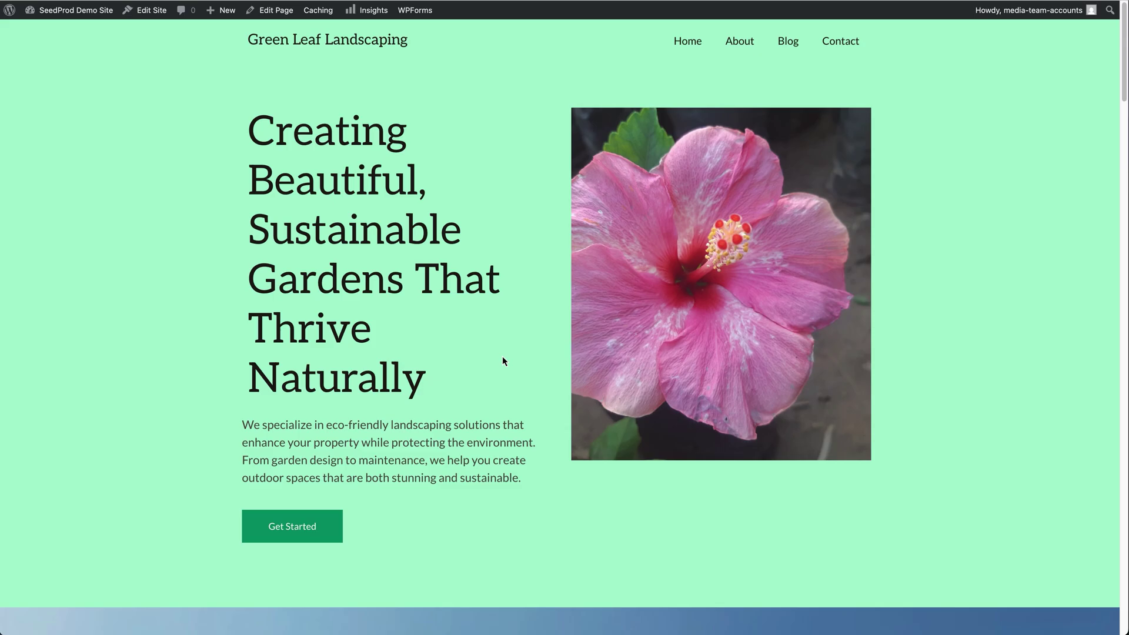
pyautogui.moveTo(1122, 64); pyautogui.dragTo(1068, 69)
# Step: Open the Home page's editor from the WordPress pages list to check its SeedProd editing option, and return to the list
pyautogui.click(67, 12)
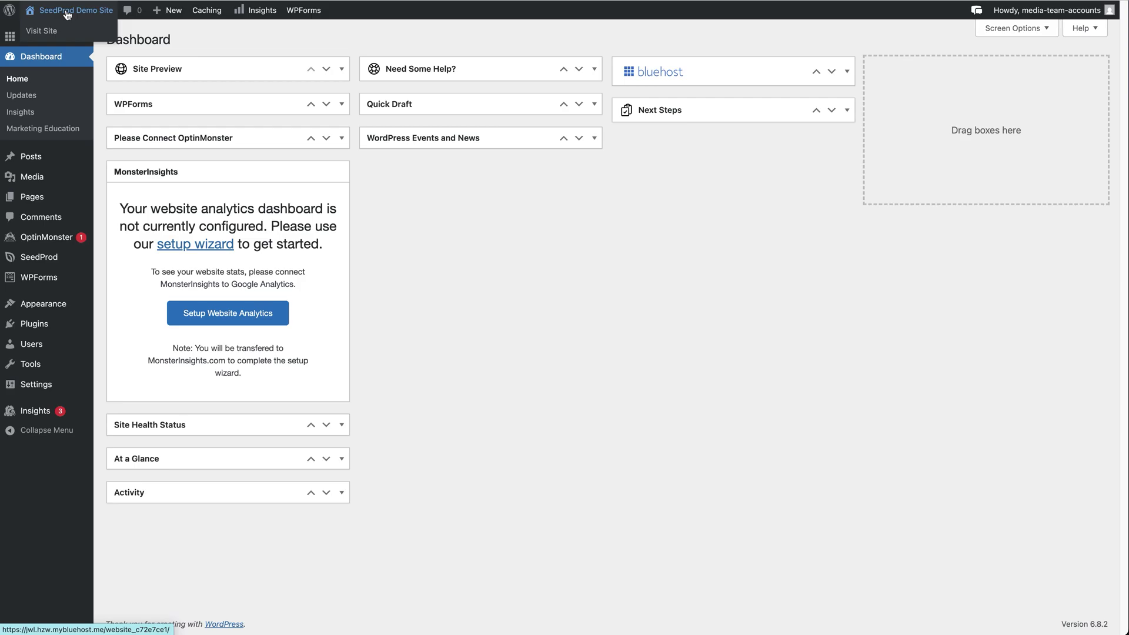
pyautogui.click(47, 206)
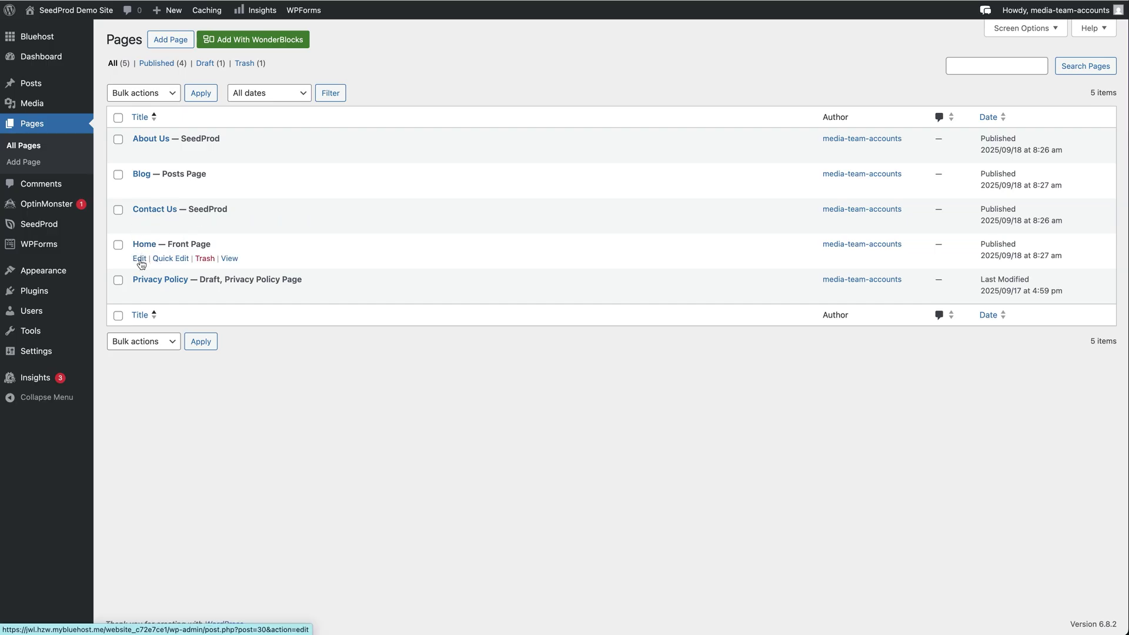
pyautogui.click(140, 260)
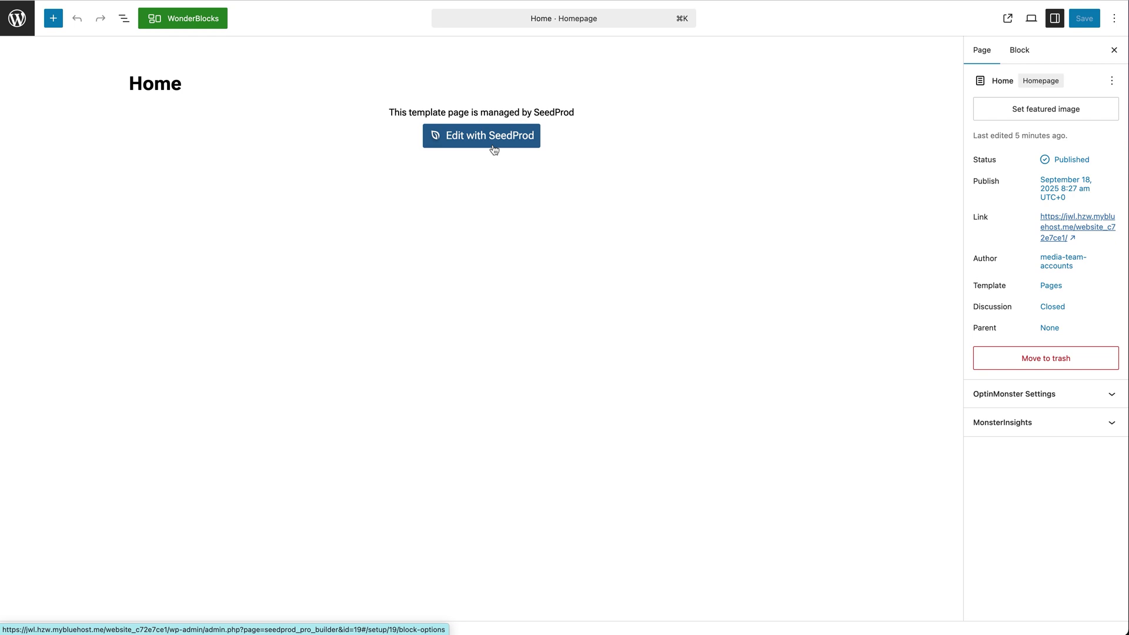
pyautogui.click(17, 18)
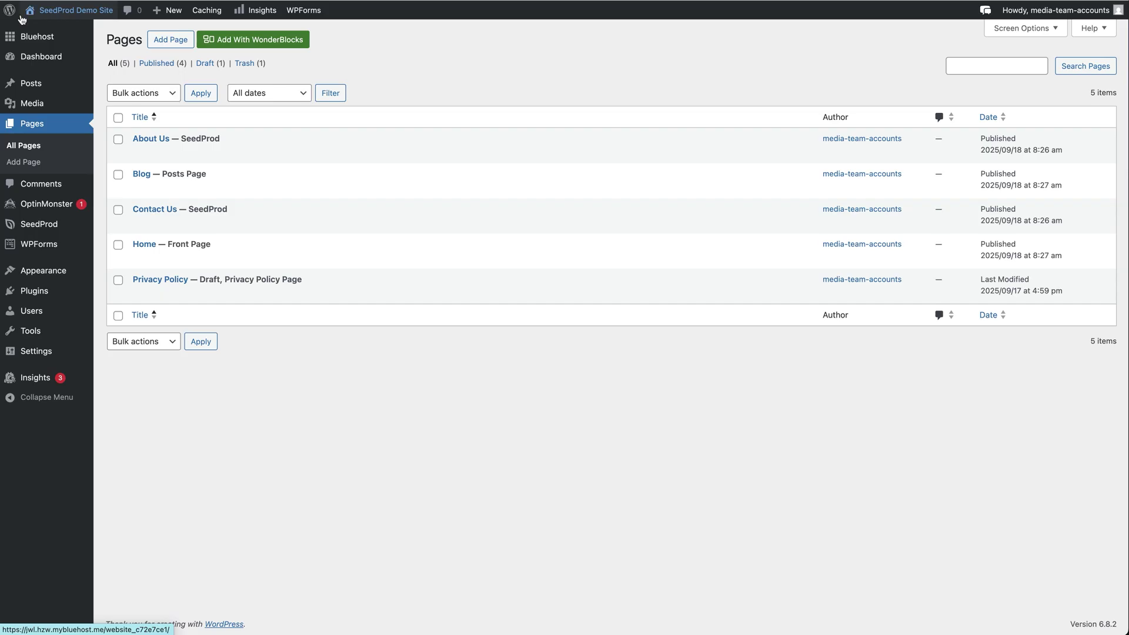
# Step: Open the Homepage template's design for editing from SeedProd's Theme Builder
pyautogui.moveTo(40, 246)
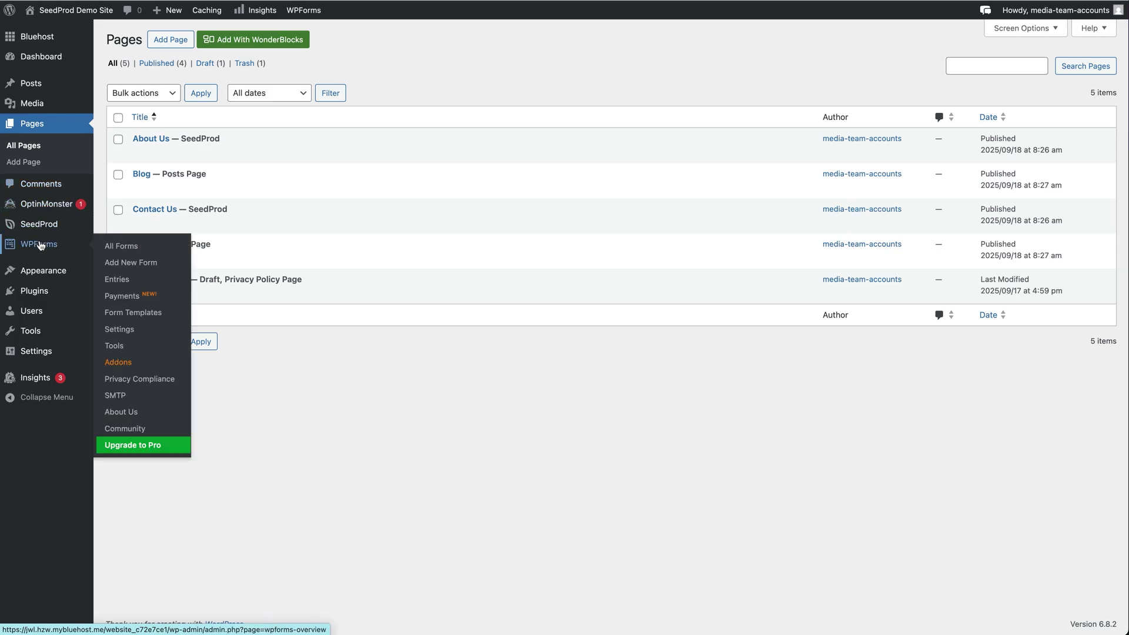
pyautogui.moveTo(37, 224)
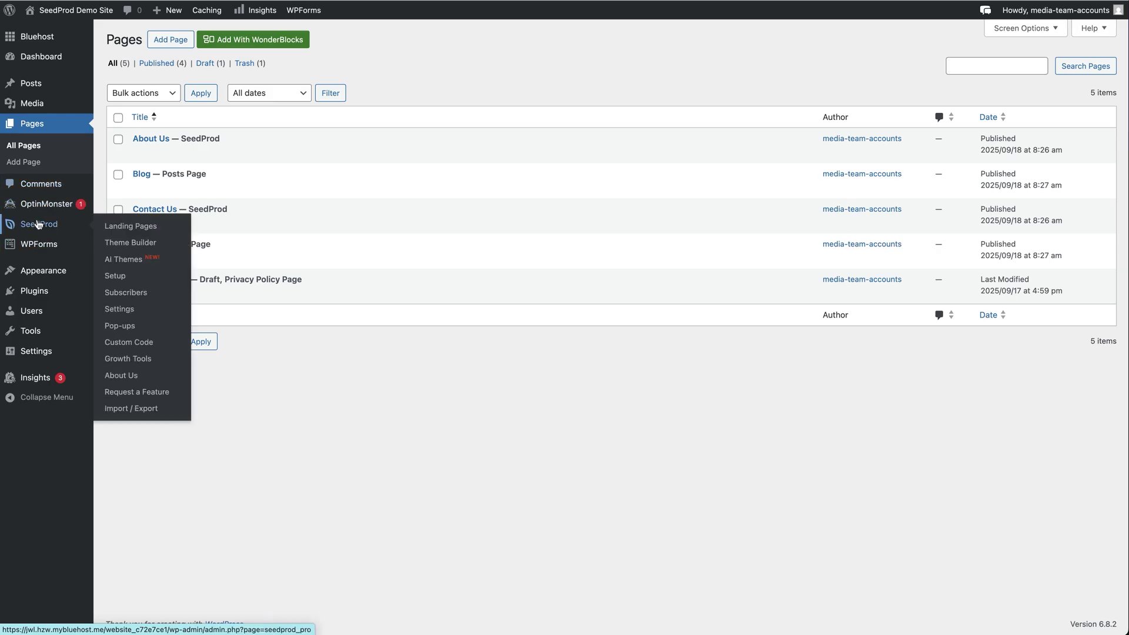
pyautogui.click(146, 245)
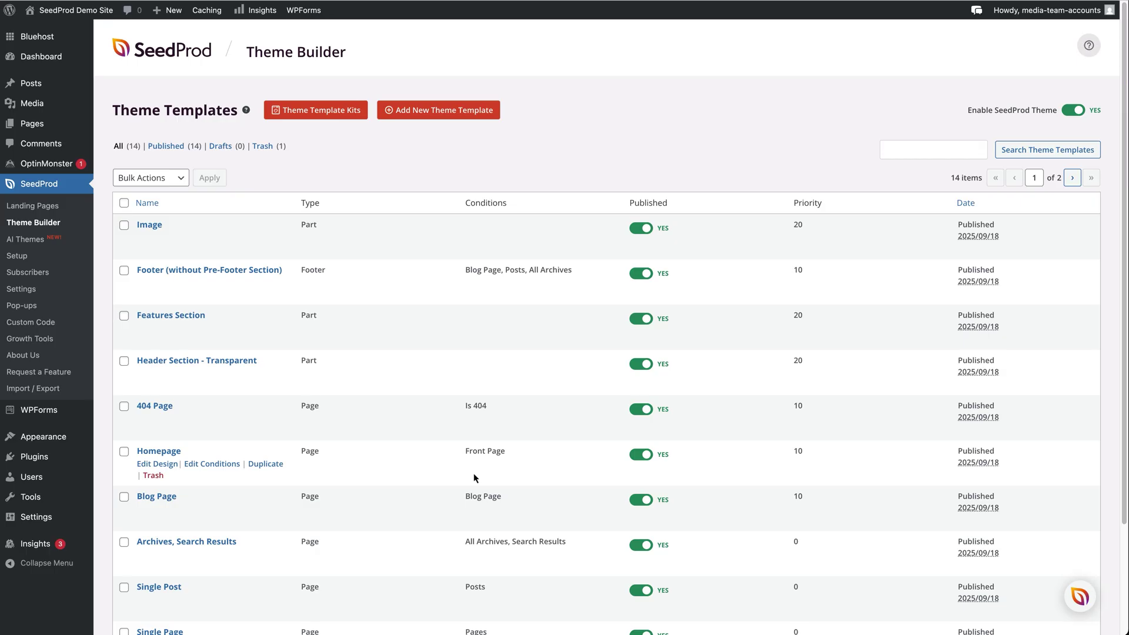
pyautogui.click(164, 464)
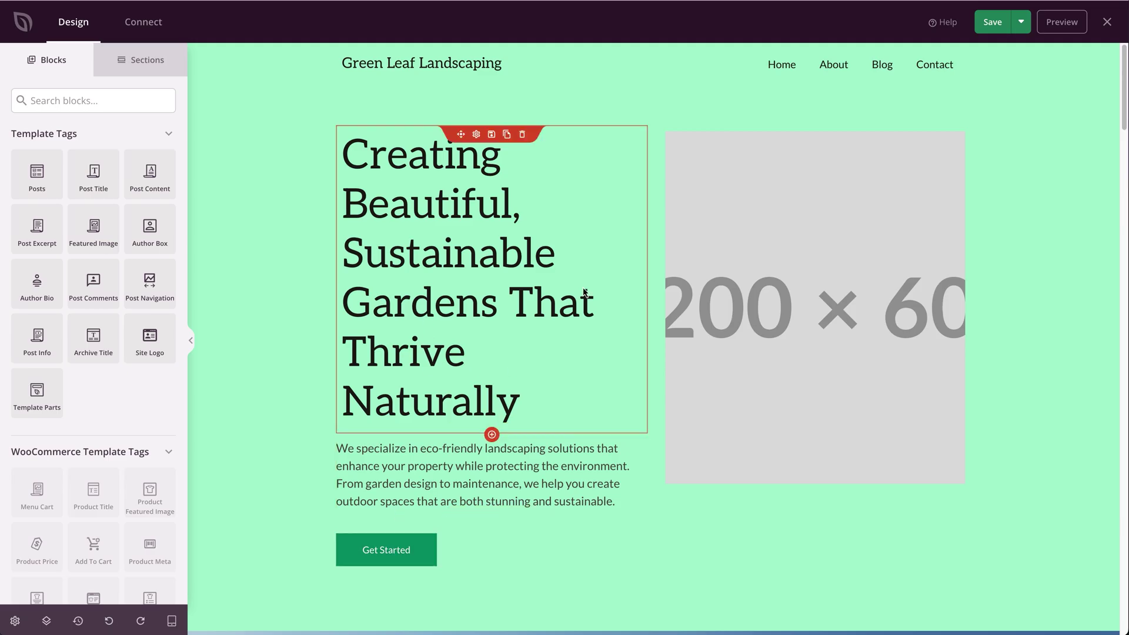
# Step: Examine the content settings of the hero section's headline and paragraph blocks
pyautogui.click(409, 218)
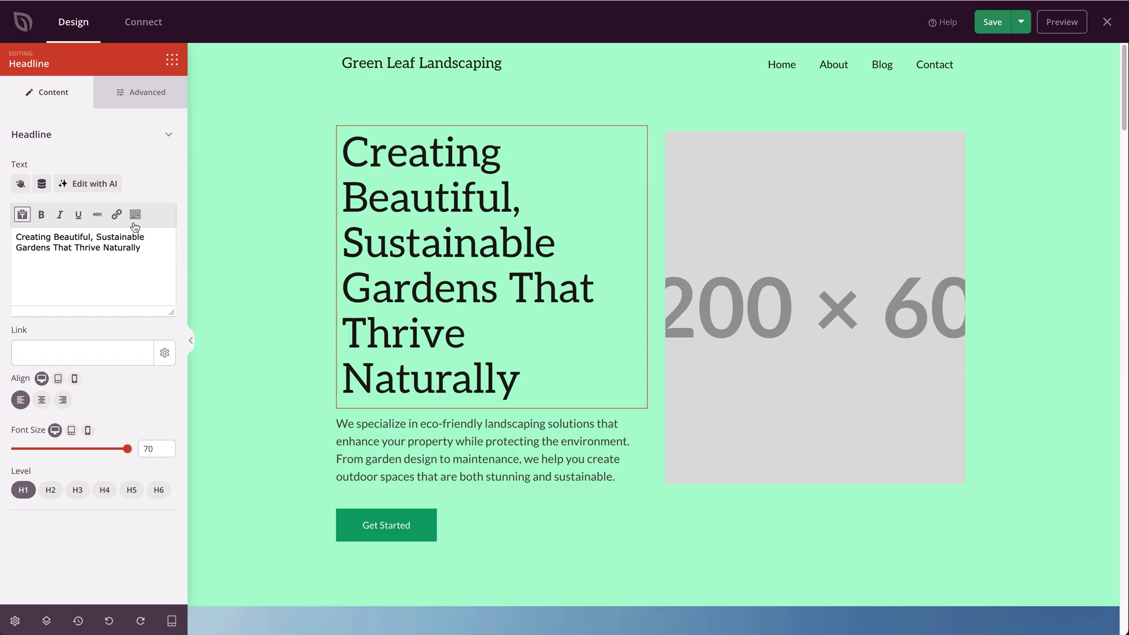
pyautogui.click(415, 447)
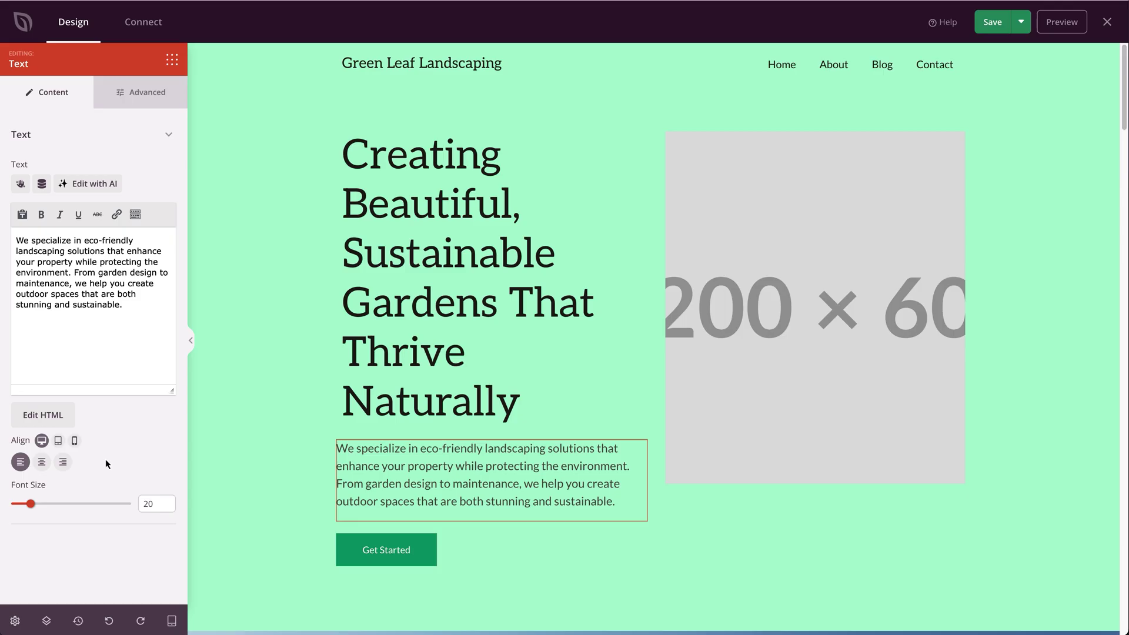
# Step: Replace the hero section's placeholder image with the uploaded file gigi-To7sMNTs8_E-unsplash.jpg
pyautogui.click(789, 384)
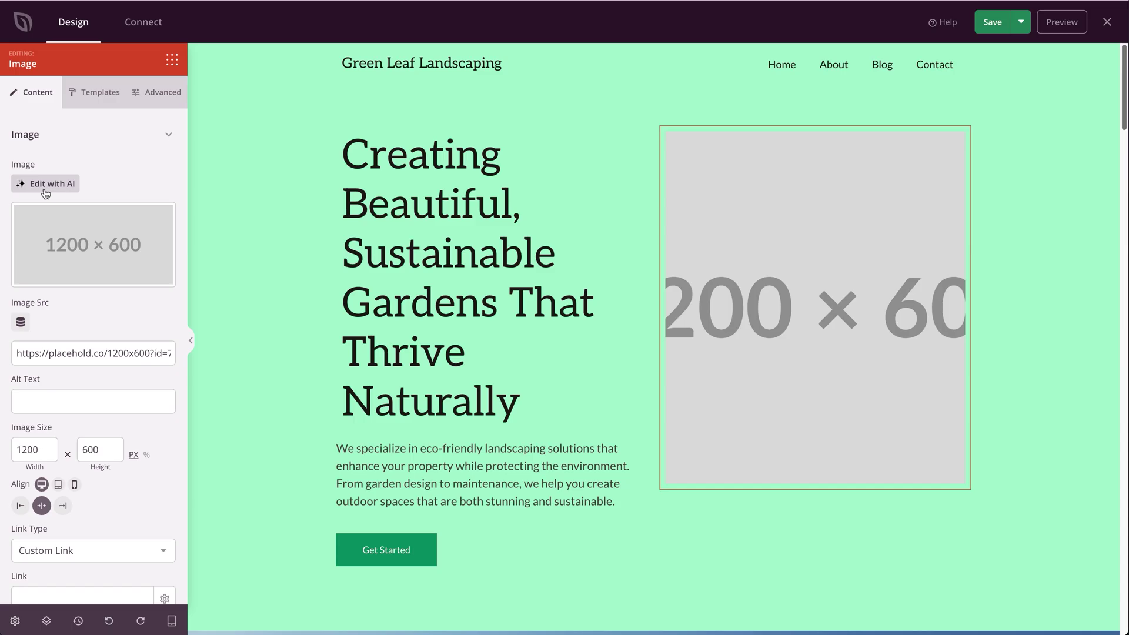
pyautogui.moveTo(55, 262)
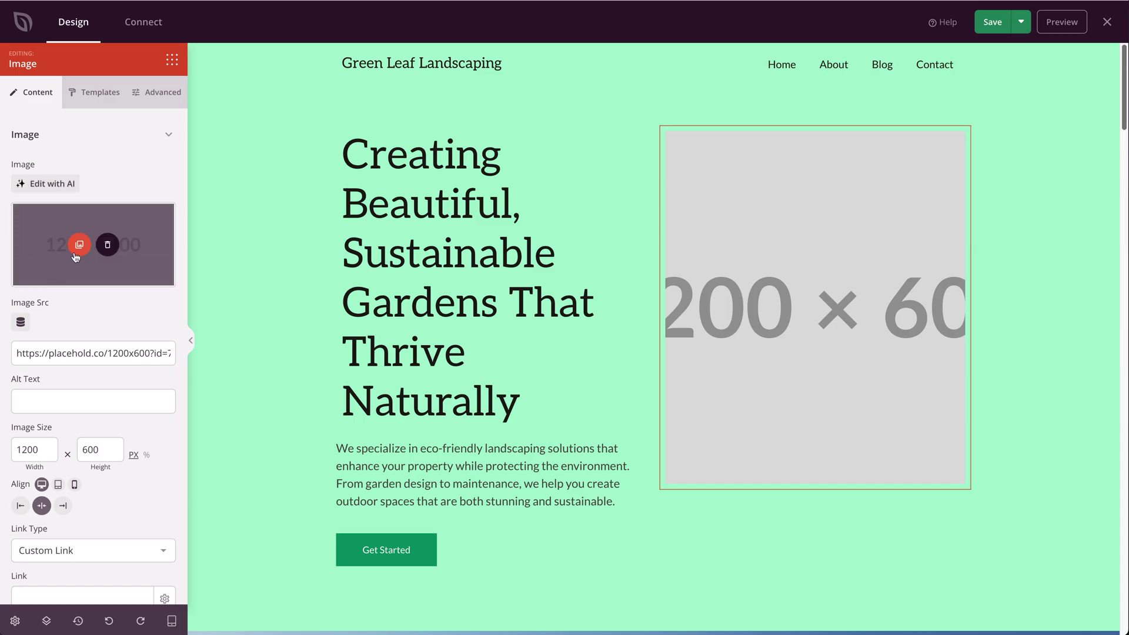
pyautogui.click(78, 245)
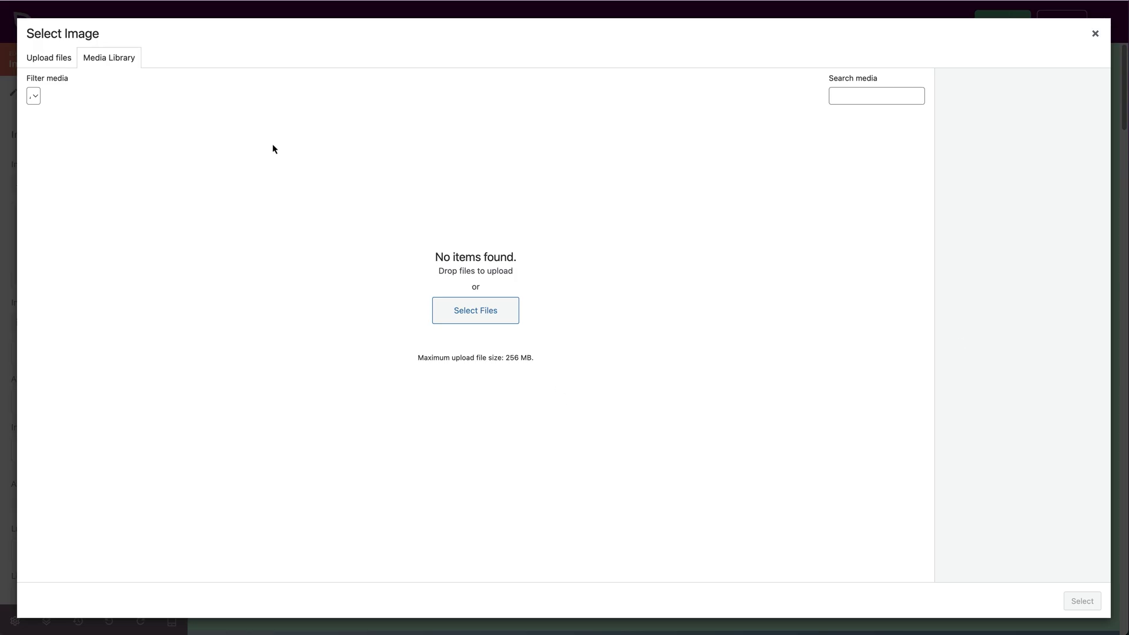
pyautogui.click(64, 60)
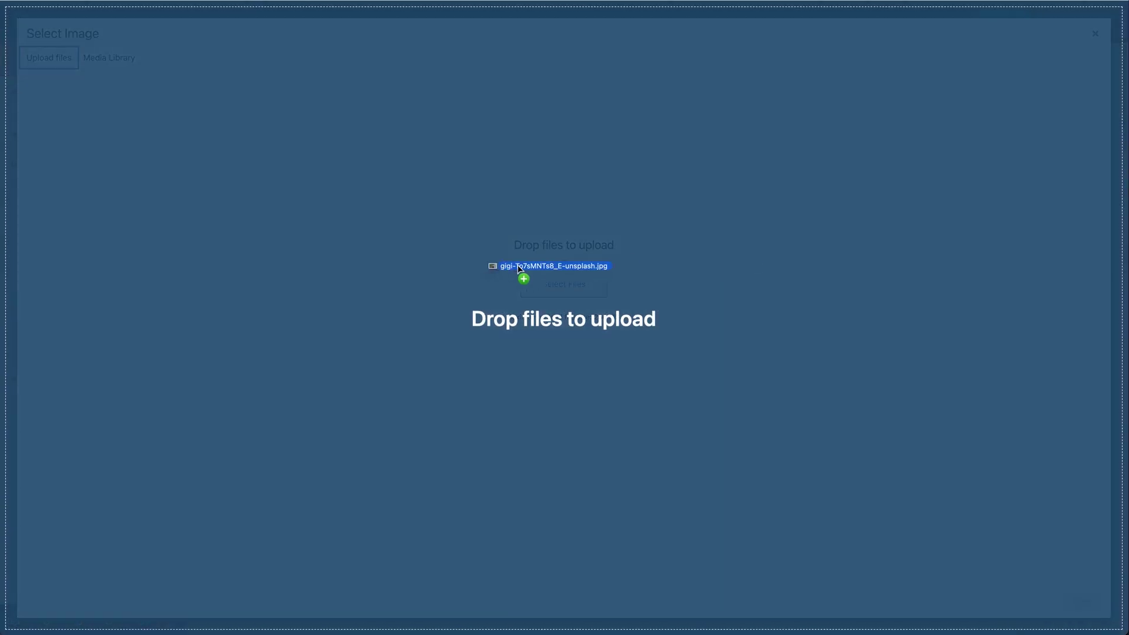
pyautogui.moveTo(524, 267); pyautogui.dragTo(511, 272)
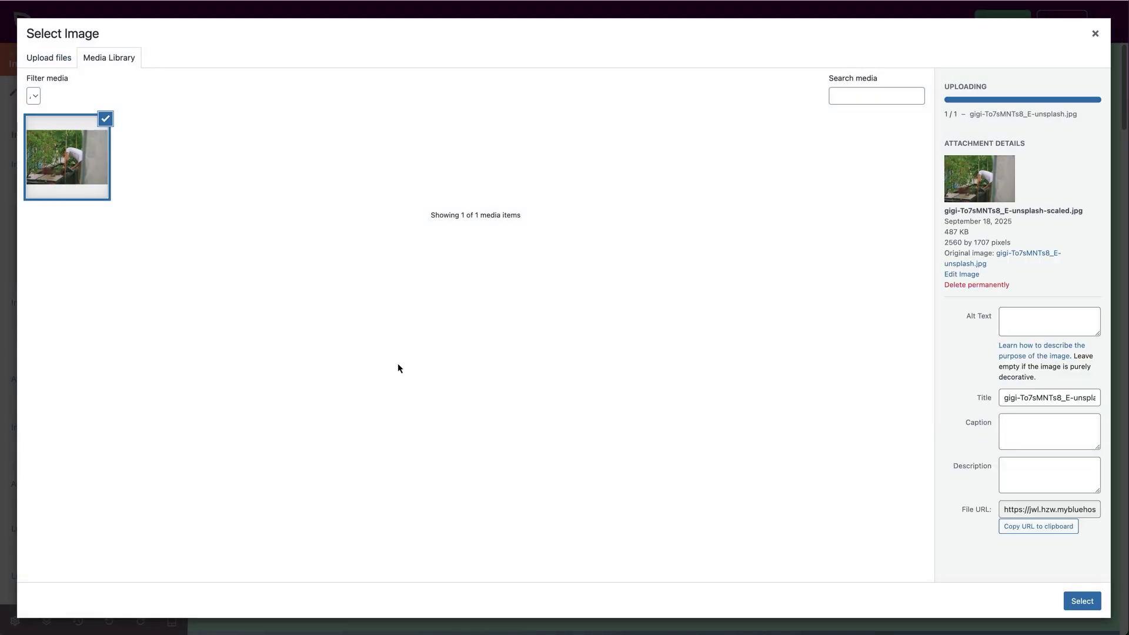
pyautogui.click(1081, 602)
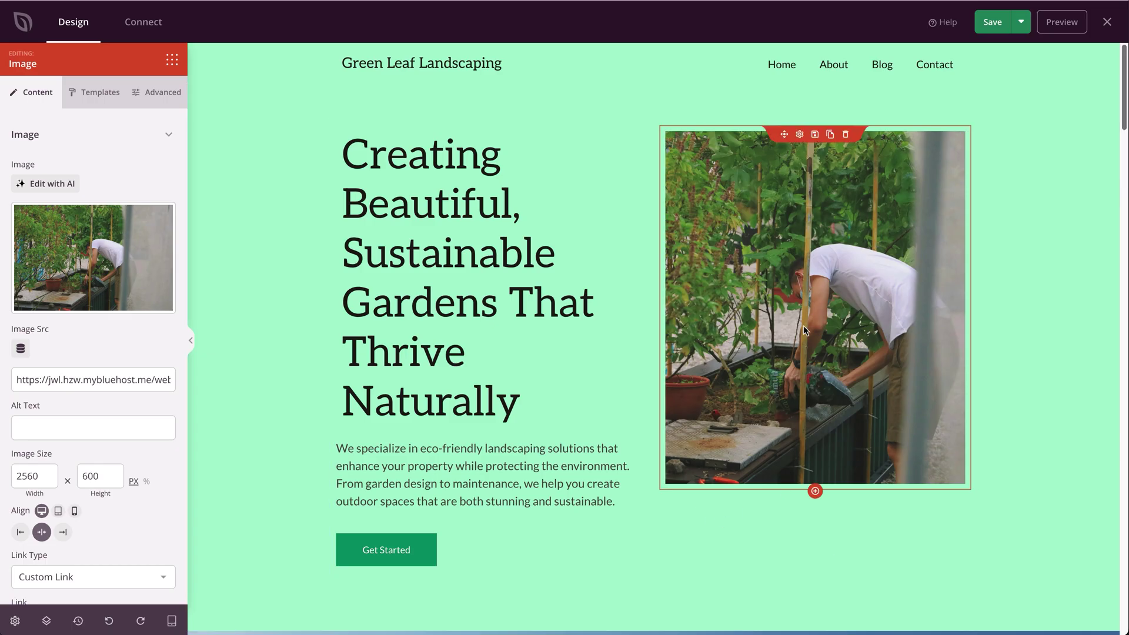
# Step: Review the homepage's remaining sections, inspecting the Features Section template part's settings, and return to the hero section
pyautogui.scroll(-8, 1107, 164)
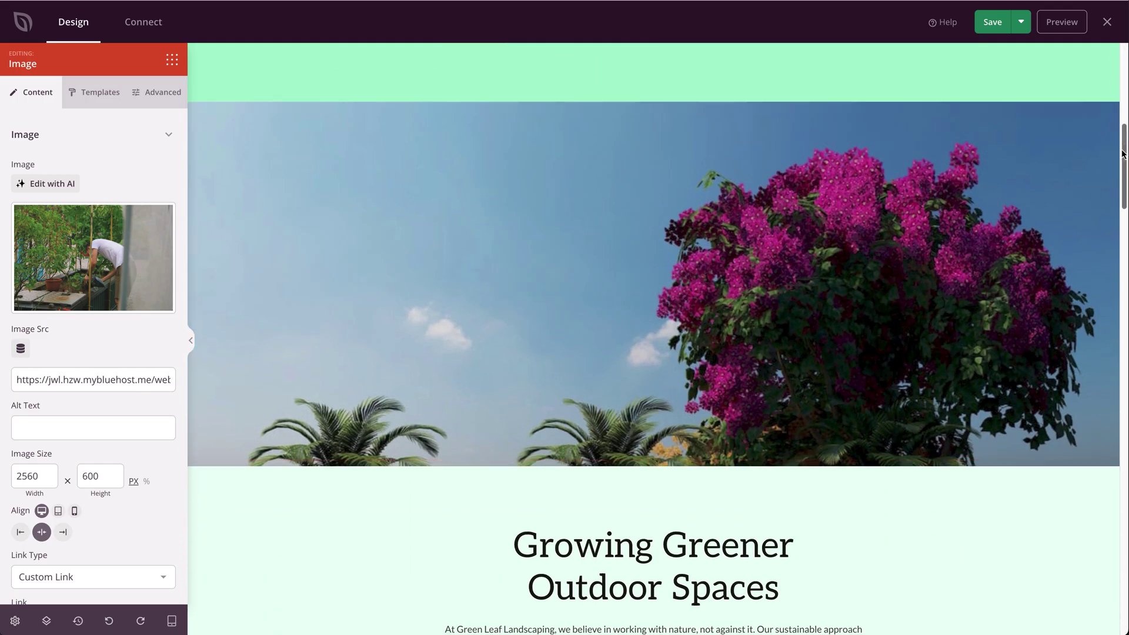
pyautogui.moveTo(1122, 154); pyautogui.dragTo(1111, 216)
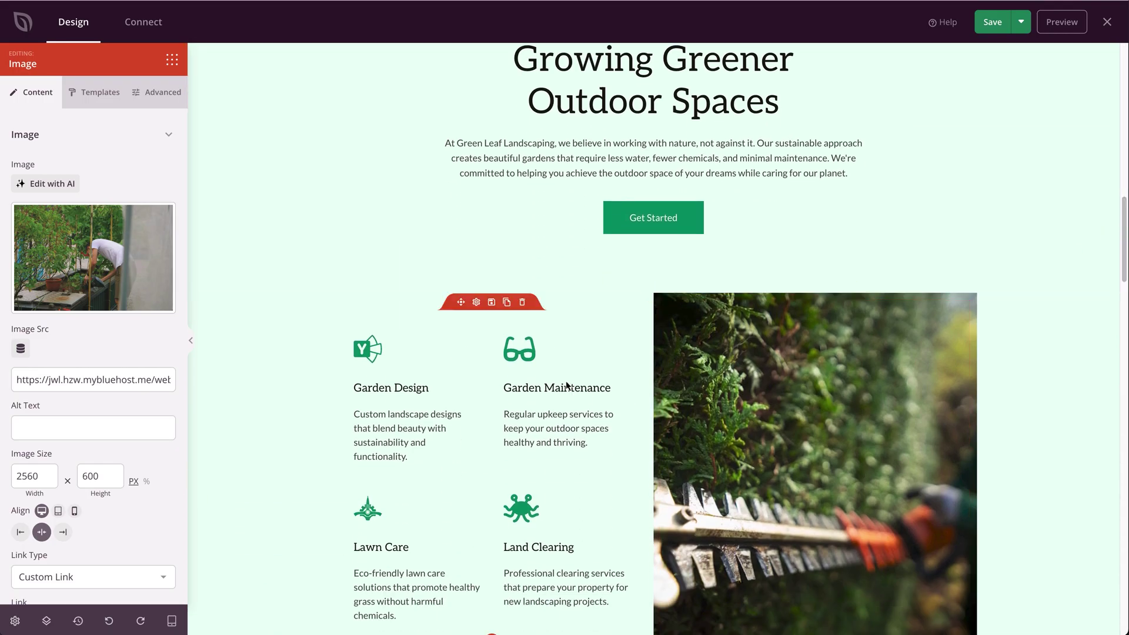
pyautogui.click(482, 380)
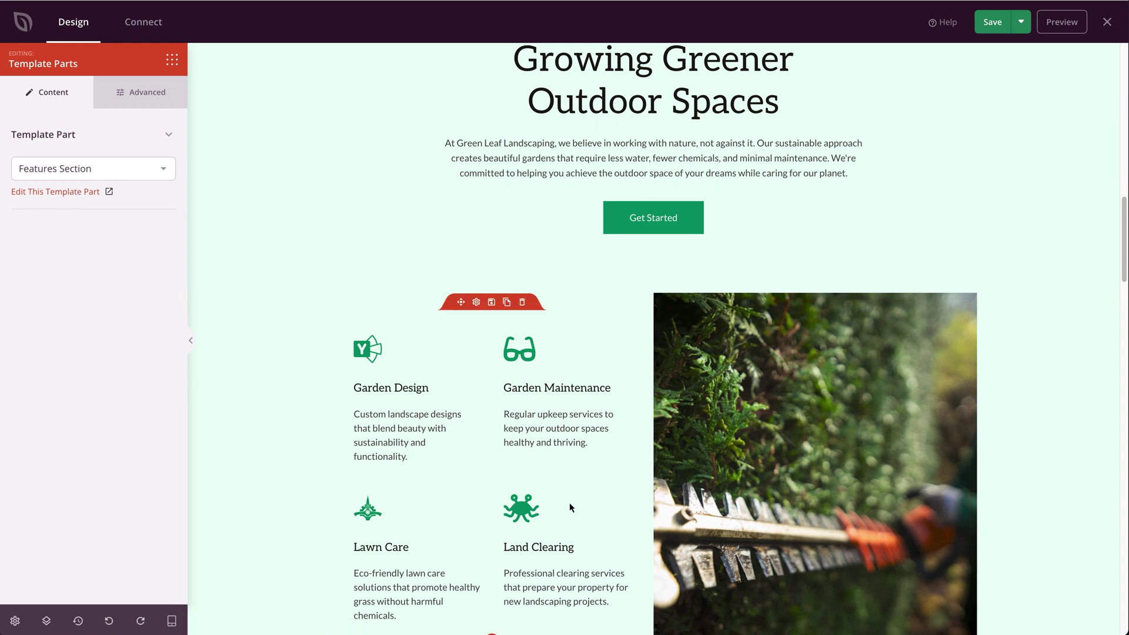
pyautogui.moveTo(1126, 249); pyautogui.dragTo(1120, 623)
pyautogui.moveTo(1124, 569); pyautogui.dragTo(1119, 51)
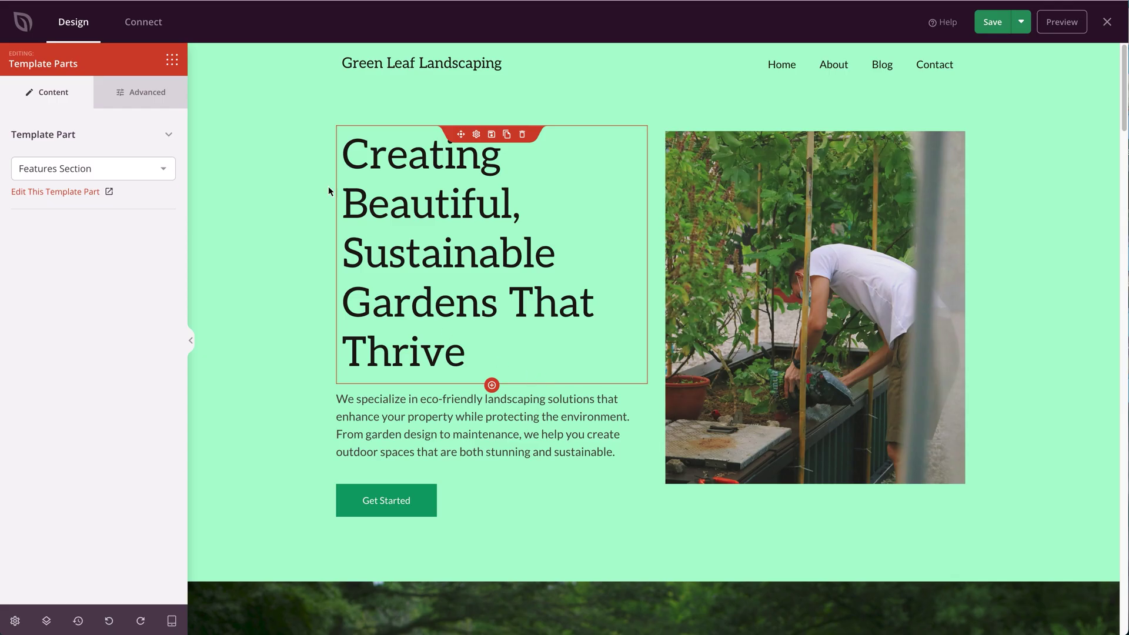
# Step: Find the standard Image block by searching for "image" and insert it between the "Growing Greener Outdoor Spaces" headline and its paragraph
pyautogui.click(172, 60)
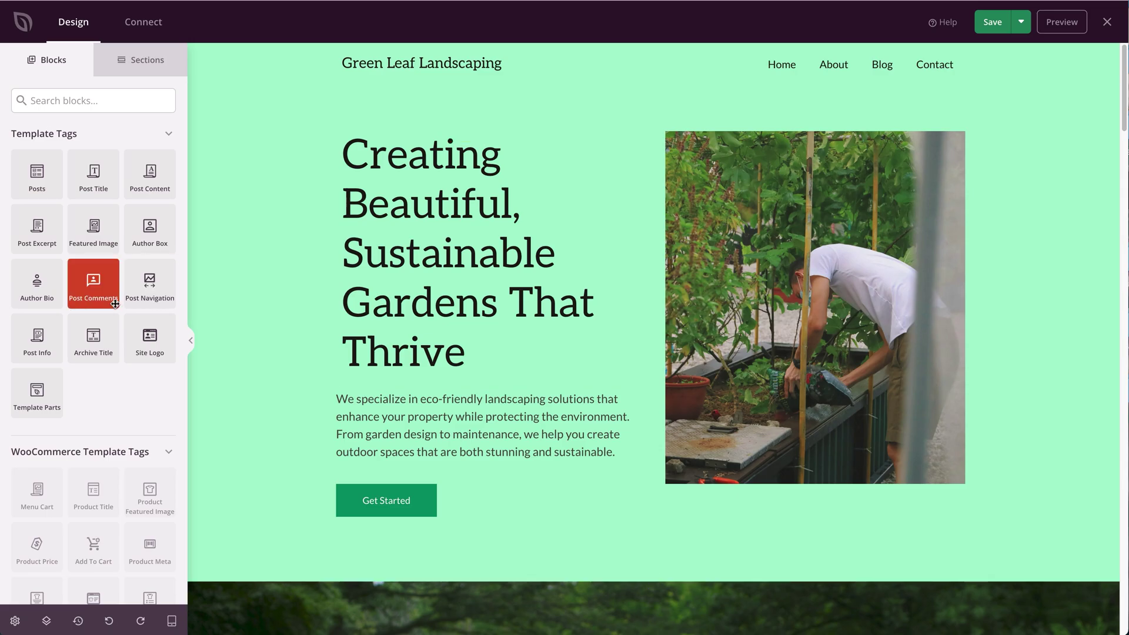
pyautogui.scroll(-5, 316, 356)
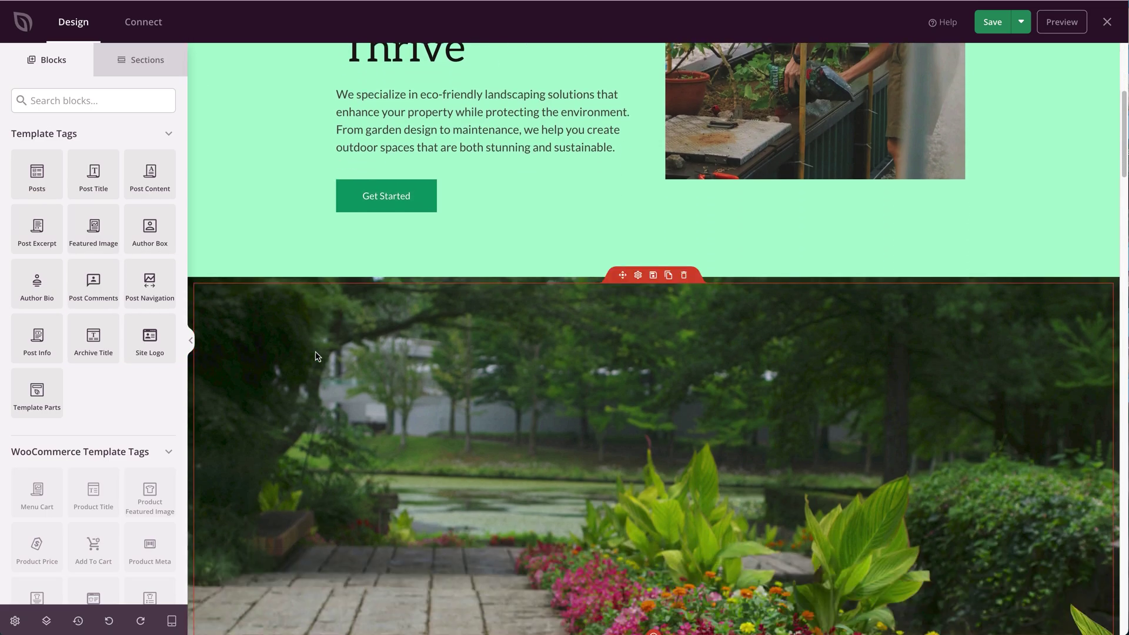
pyautogui.scroll(-5, 316, 356)
pyautogui.scroll(-2, 315, 356)
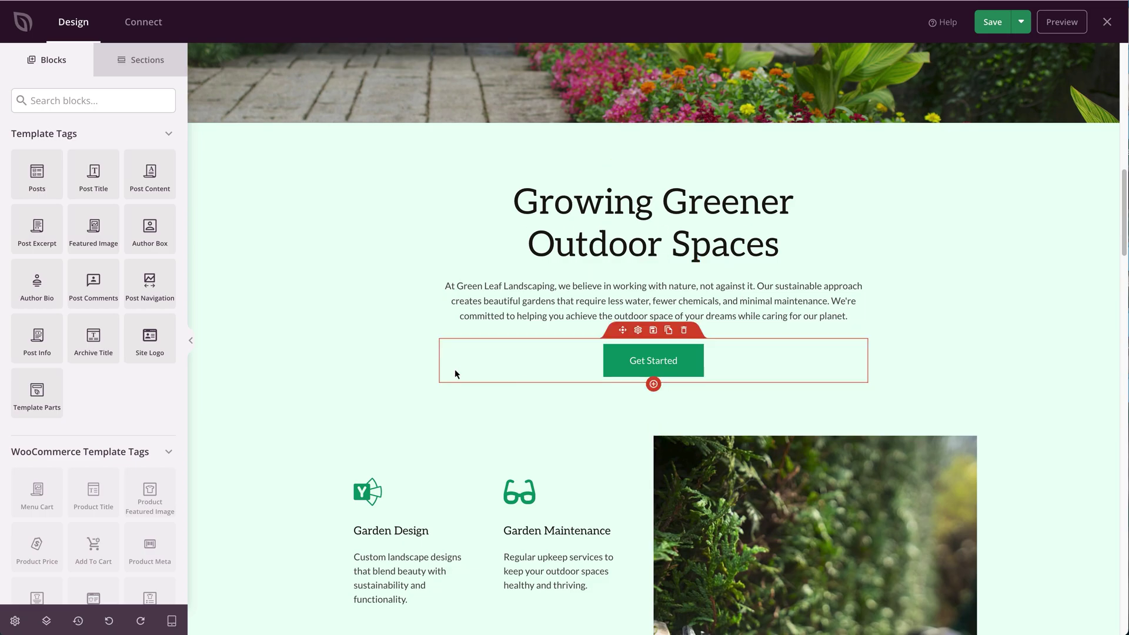
pyautogui.click(73, 103)
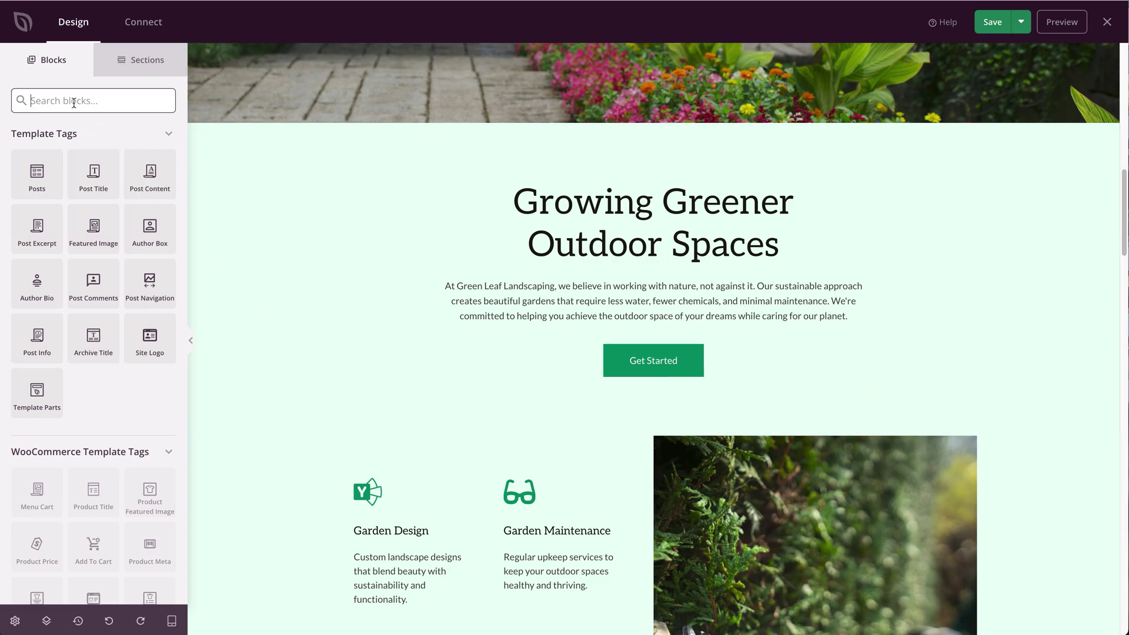
pyautogui.write('image')
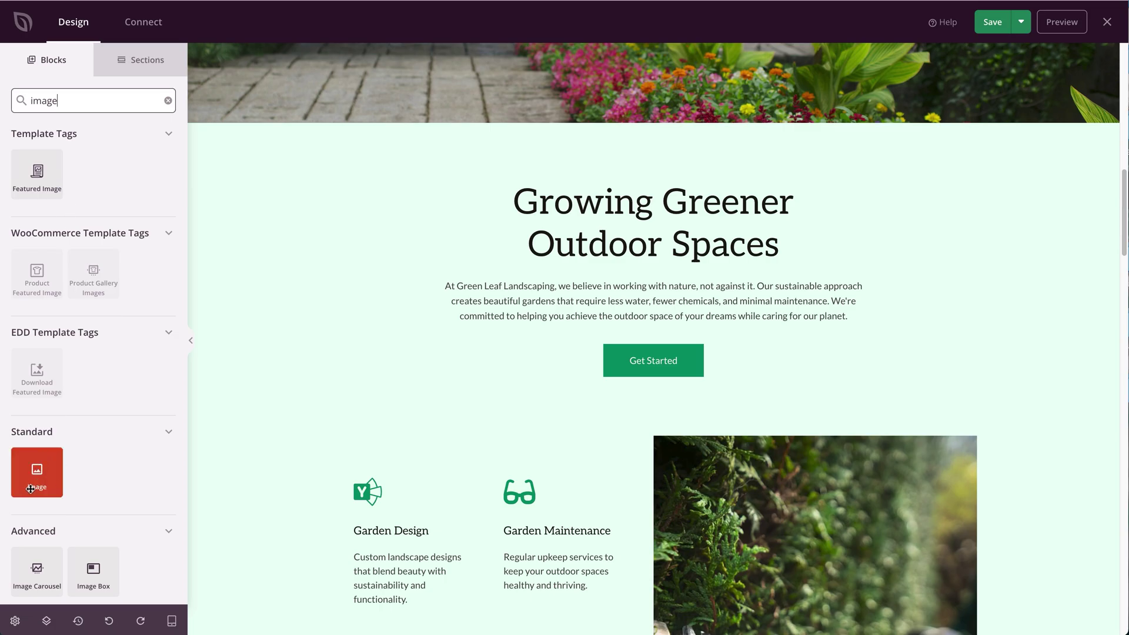
pyautogui.moveTo(31, 486); pyautogui.dragTo(616, 291)
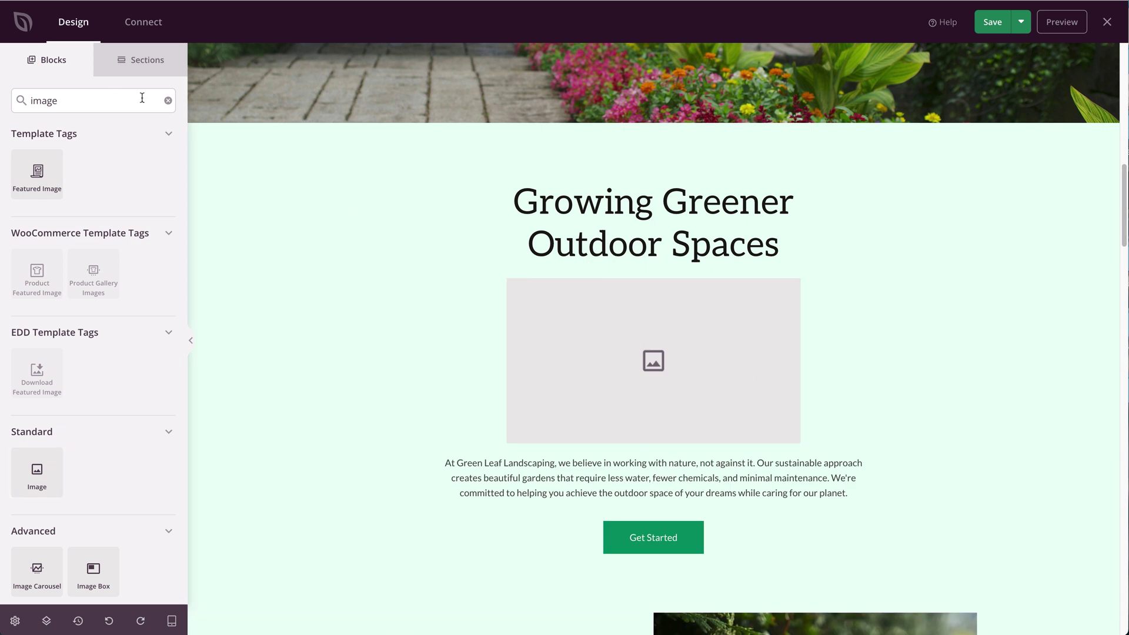
# Step: Clear the block search and look through the full block library down to the advanced blocks
pyautogui.click(169, 101)
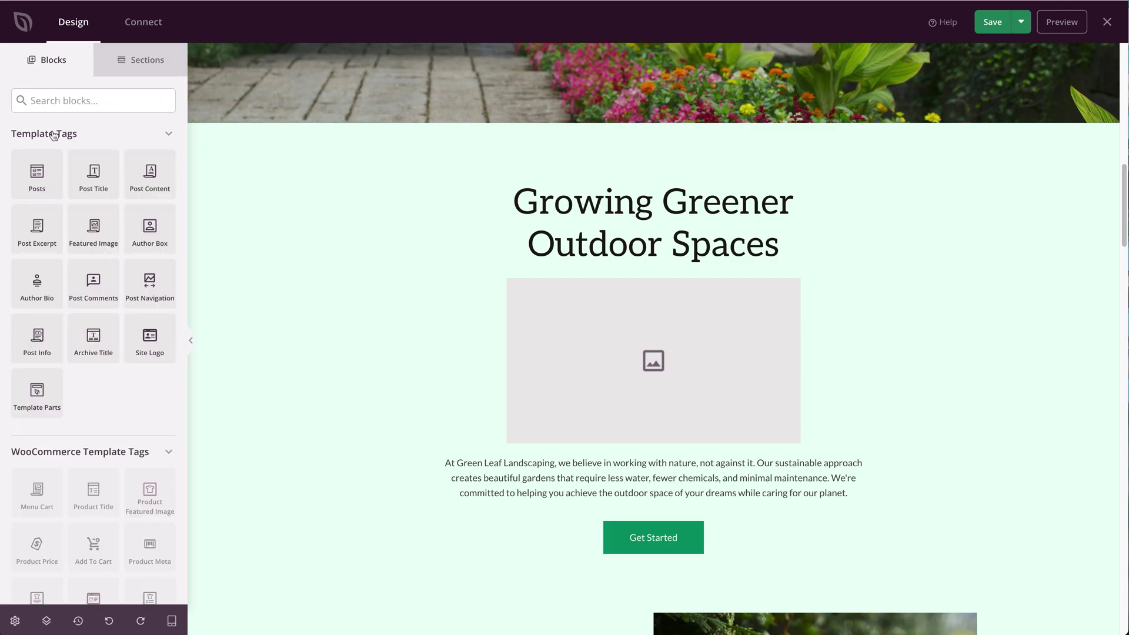
pyautogui.scroll(-2, 112, 265)
pyautogui.scroll(-10, 113, 265)
pyautogui.scroll(-11, 113, 266)
pyautogui.scroll(-4, 113, 264)
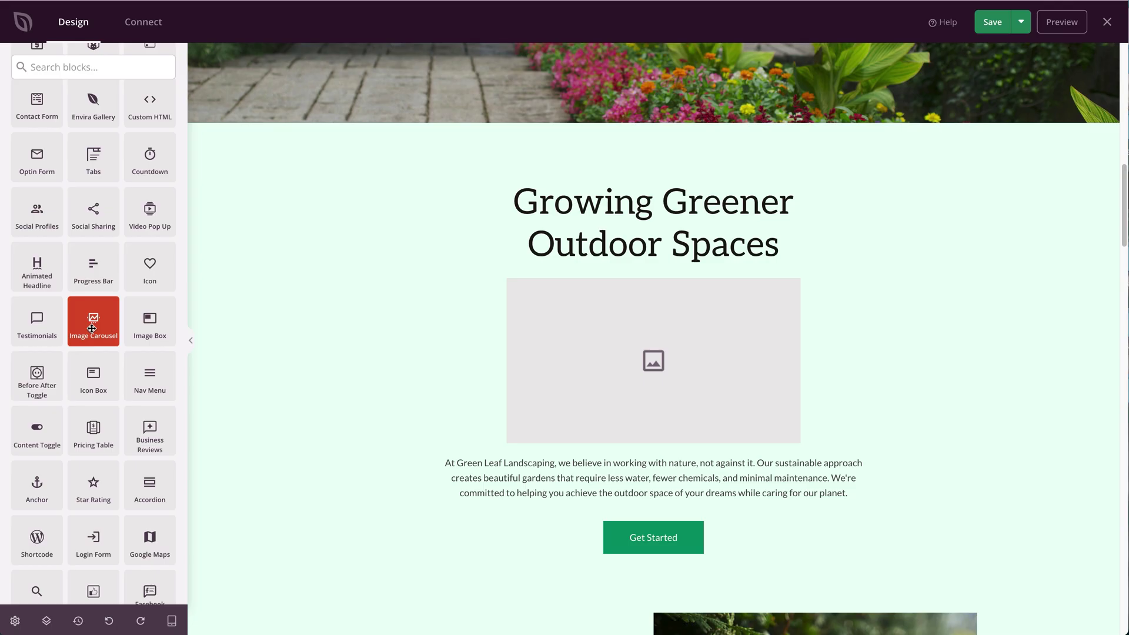
# Step: Delete the empty Image block between the "Growing Greener Outdoor Spaces" headline and its paragraph
pyautogui.moveTo(92, 328); pyautogui.dragTo(605, 379)
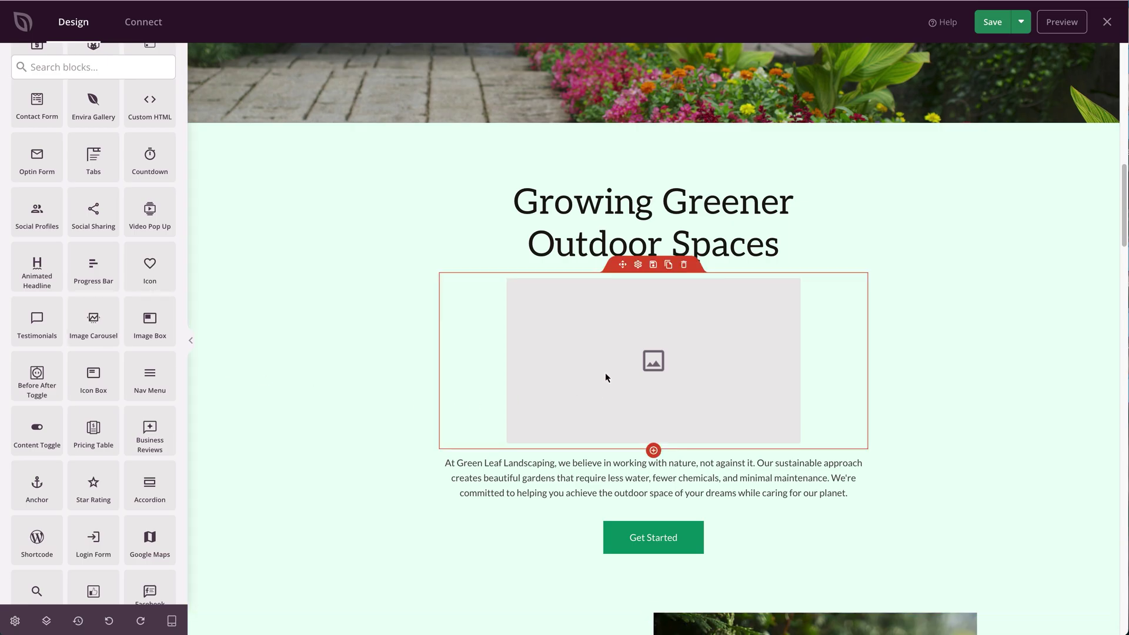
pyautogui.click(683, 265)
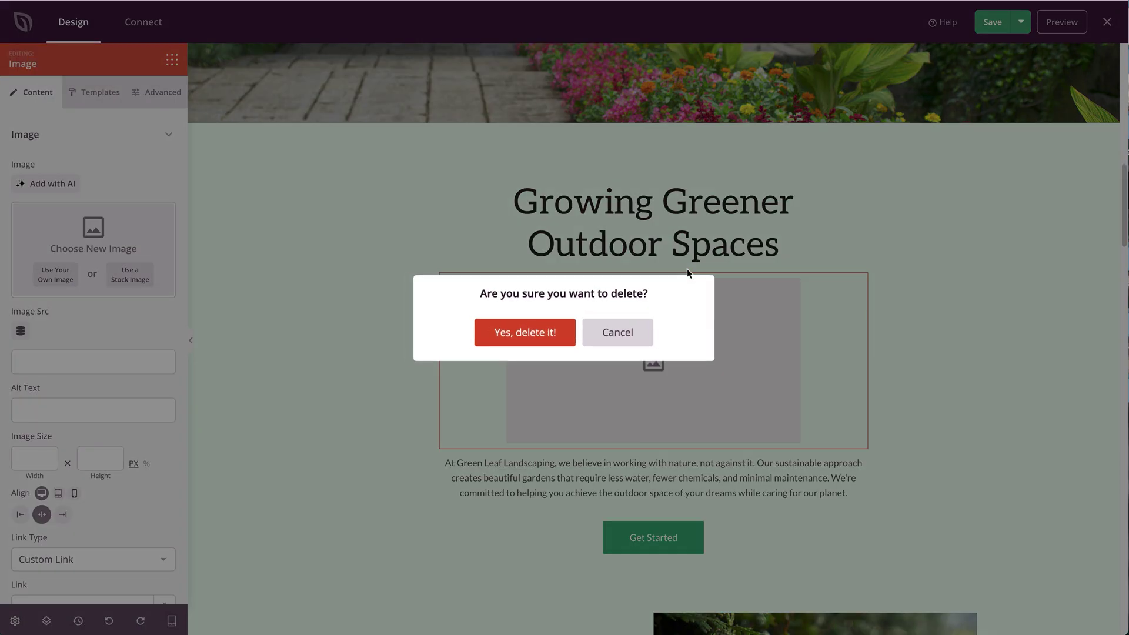
pyautogui.click(548, 340)
# Step: Save the homepage and preview it on the site, reviewing the page from the hero section down to the footer
pyautogui.scroll(10, 1092, 106)
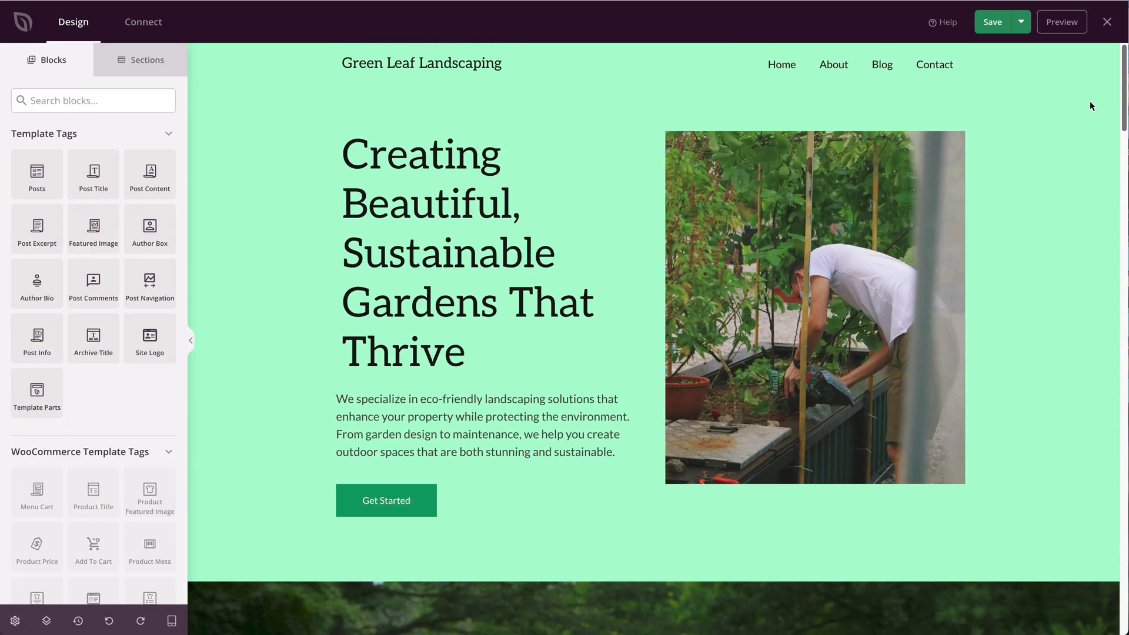
pyautogui.click(1087, 94)
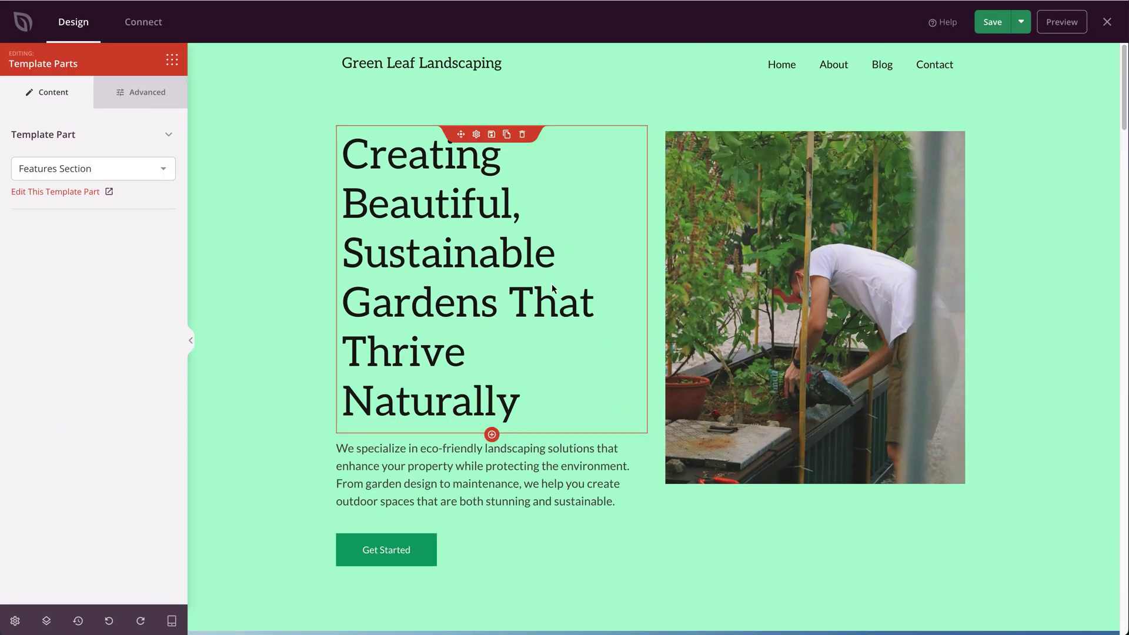
pyautogui.click(988, 25)
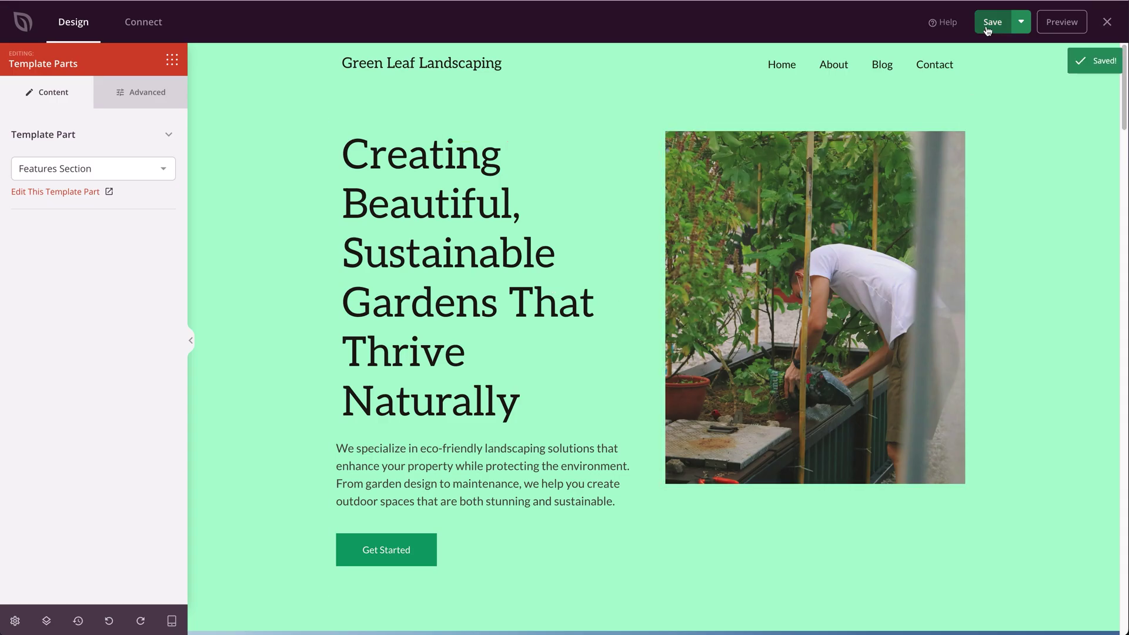
pyautogui.click(1056, 24)
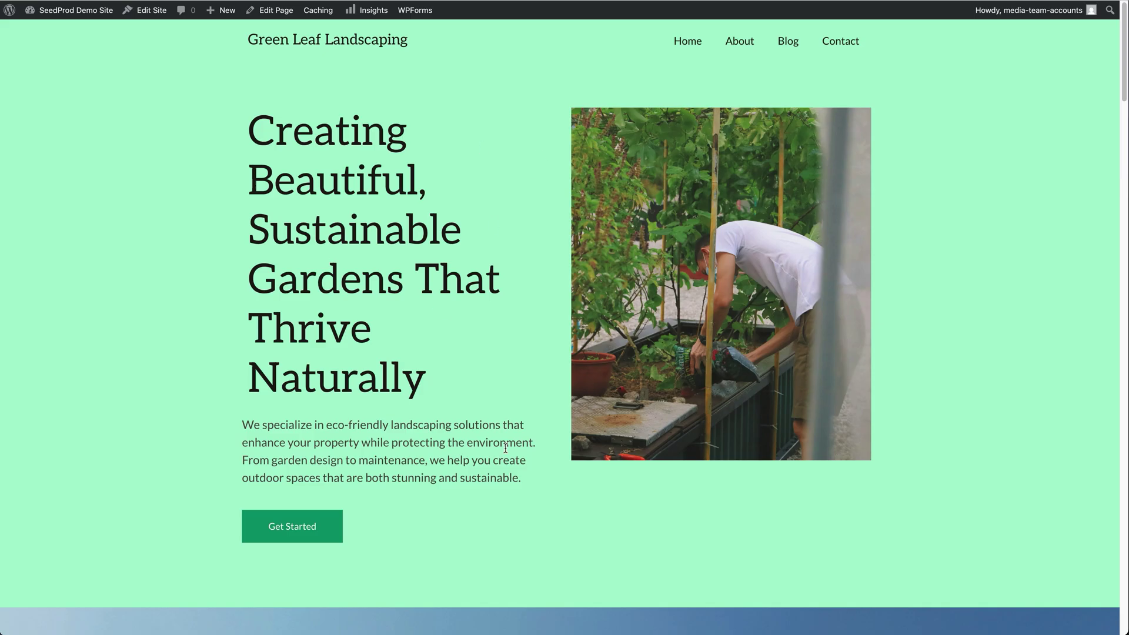
pyautogui.moveTo(1122, 86); pyautogui.dragTo(1096, 617)
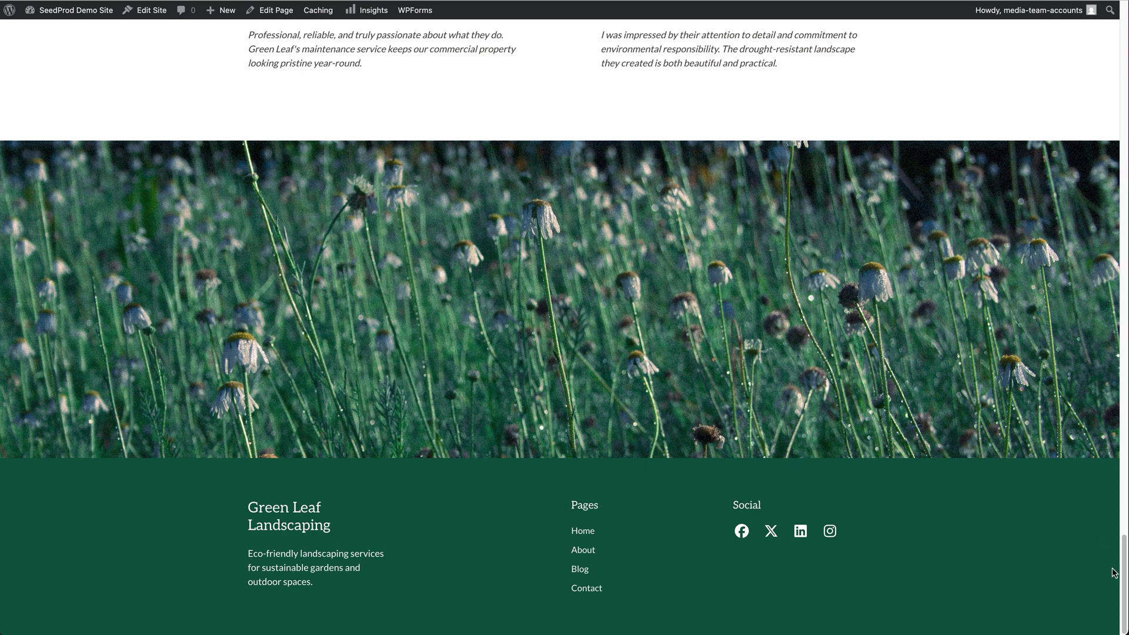
pyautogui.moveTo(1125, 573); pyautogui.dragTo(1076, 25)
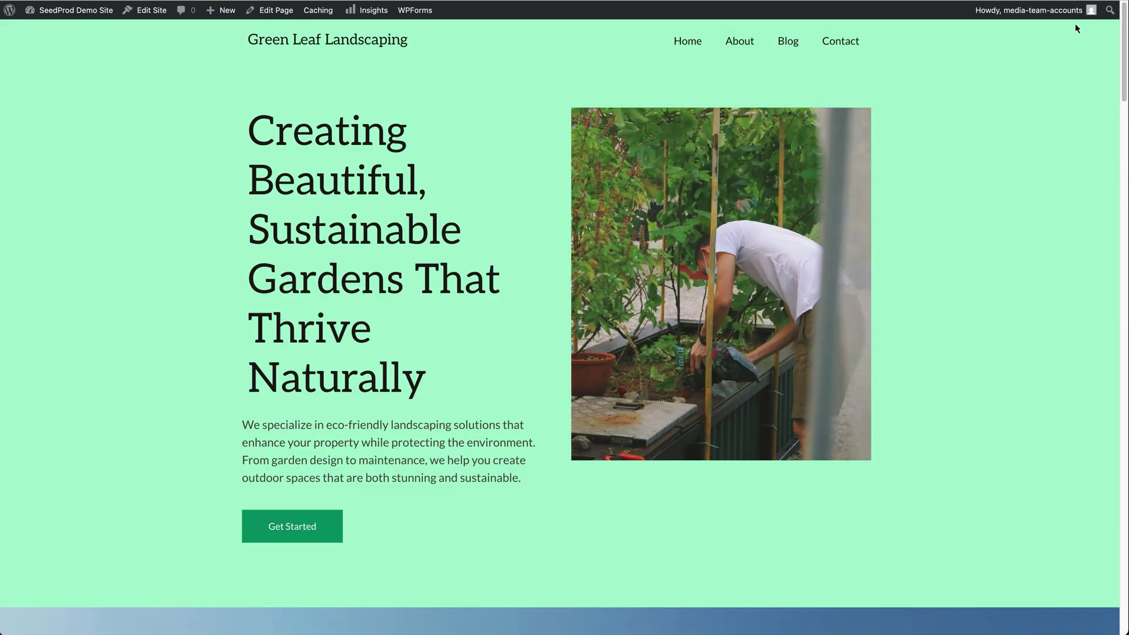
# Step: Leave the page preview for the WordPress dashboard and open SeedProd's admin area
pyautogui.click(72, 7)
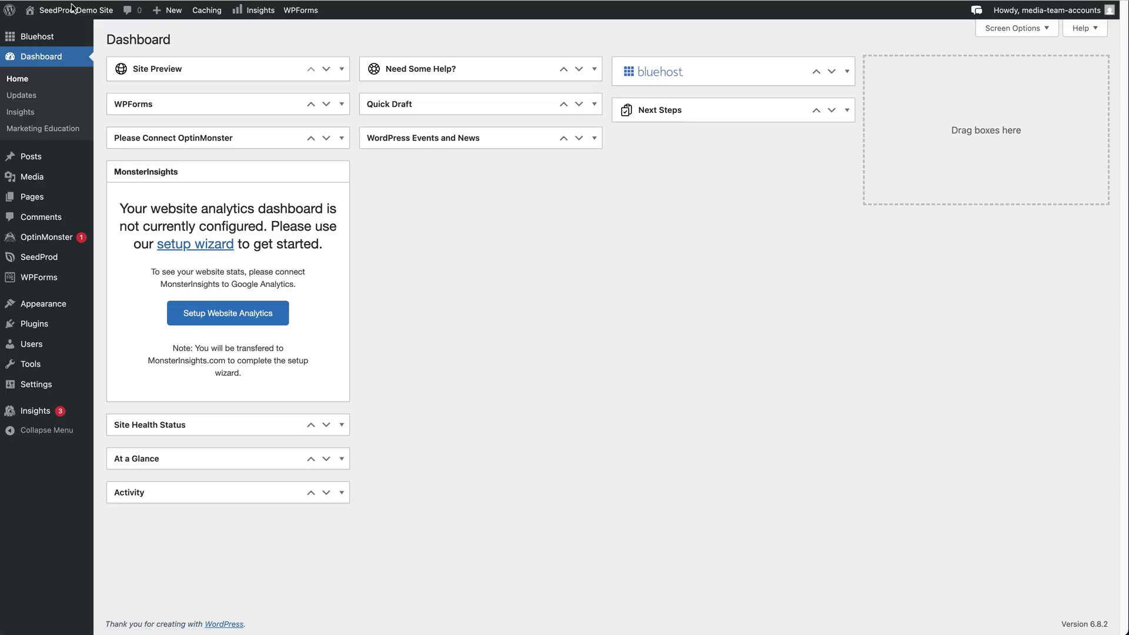
pyautogui.click(40, 258)
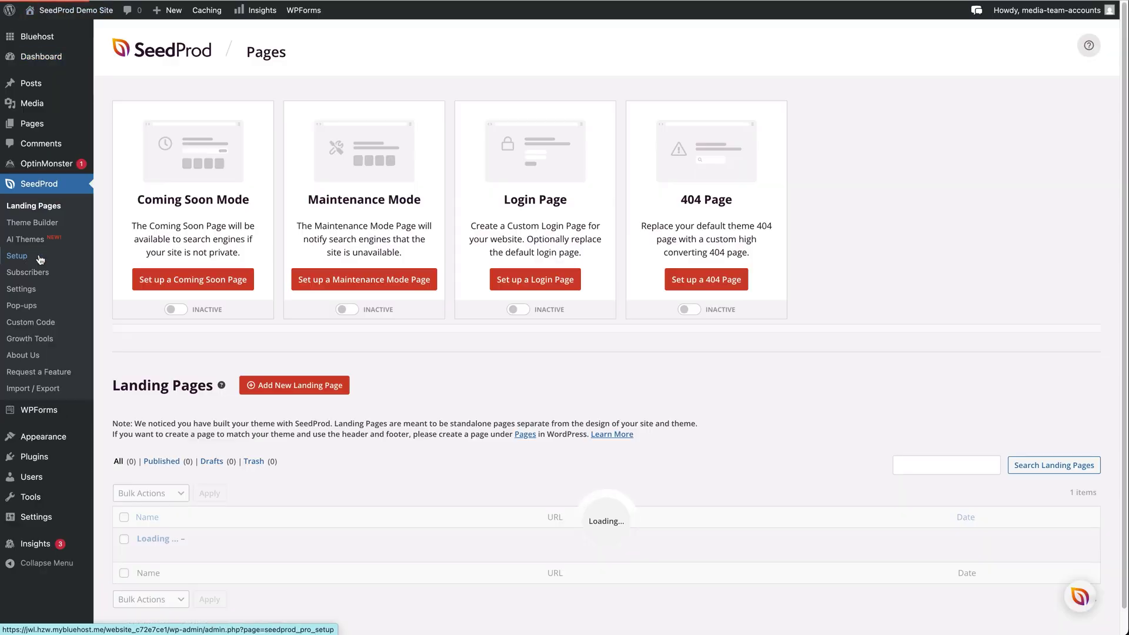